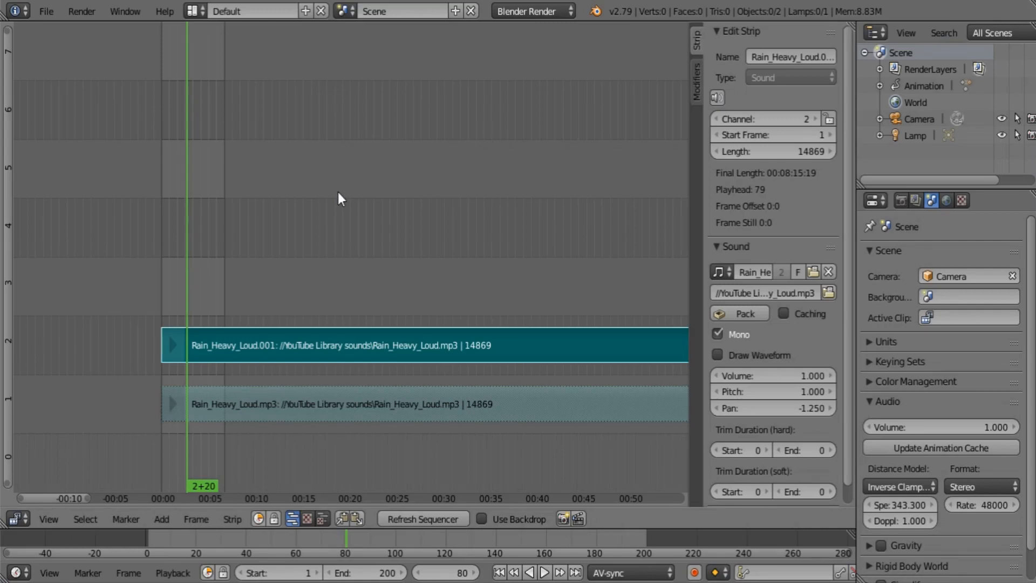
# Step: Widen the Properties editor and examine the scene's audio format options
pyautogui.scroll(4, 259, 243)
pyautogui.moveTo(181, 293); pyautogui.dragTo(315, 328)
pyautogui.scroll(3, 314, 329)
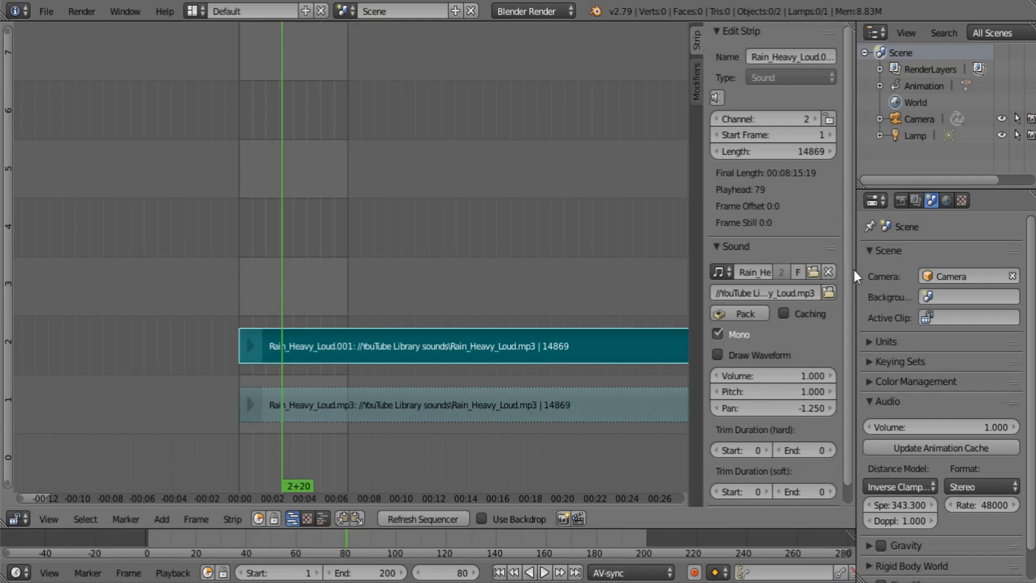
pyautogui.moveTo(855, 269); pyautogui.dragTo(812, 270)
pyautogui.scroll(-2, 950, 432)
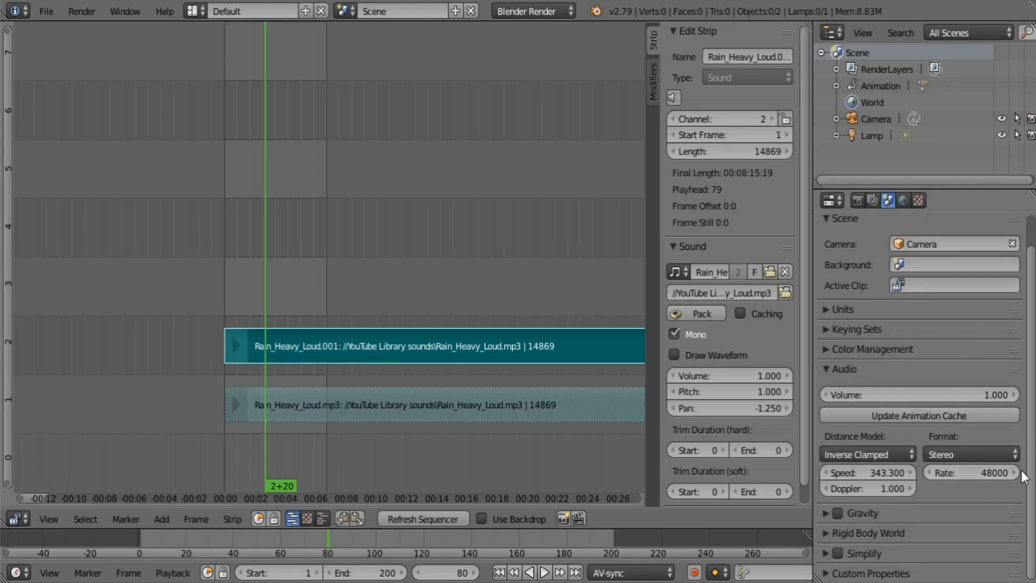
pyautogui.click(1007, 455)
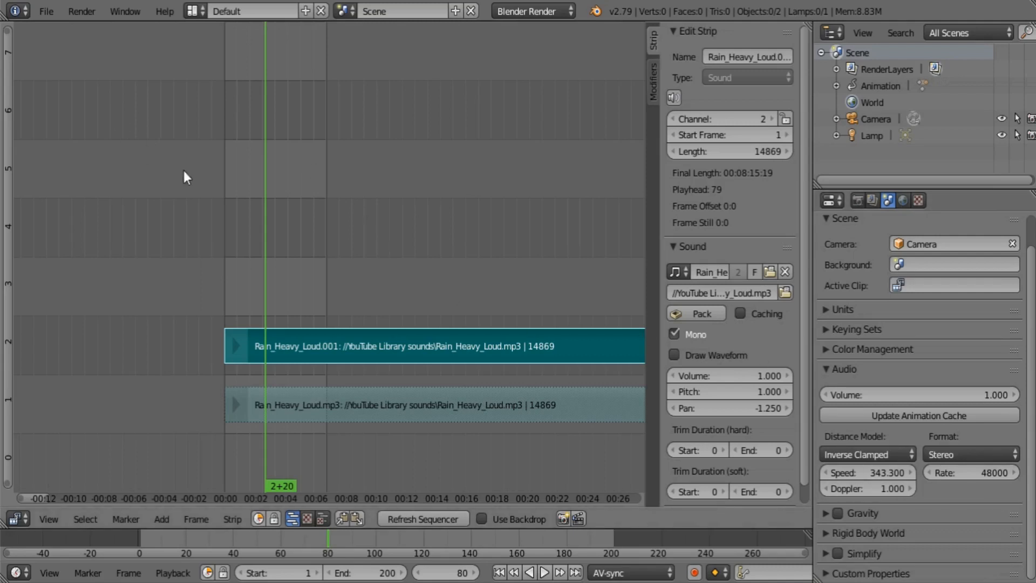
# Step: Check the sound channel options in the system user preferences, leaving them as they are
pyautogui.click(48, 12)
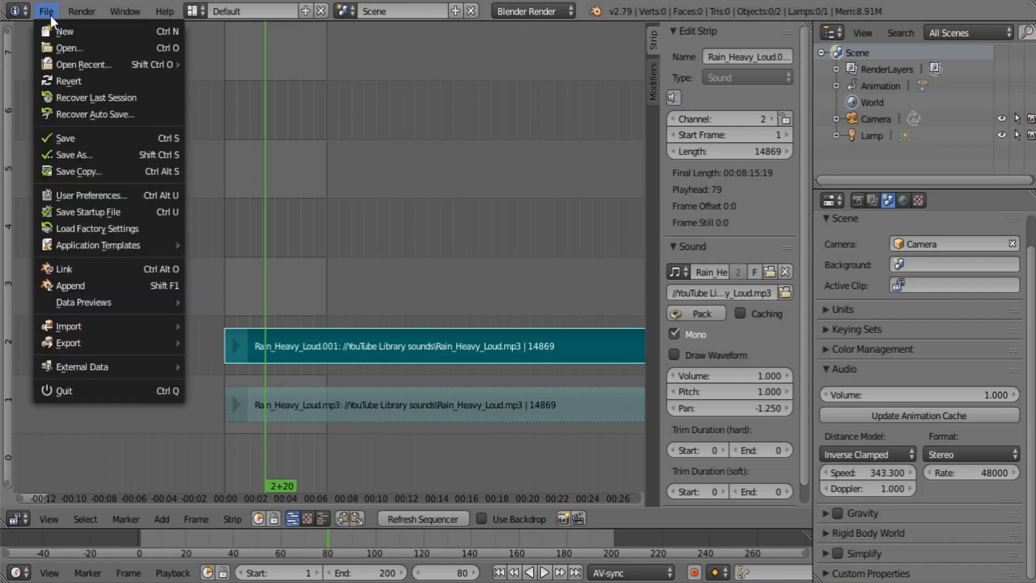
pyautogui.click(87, 196)
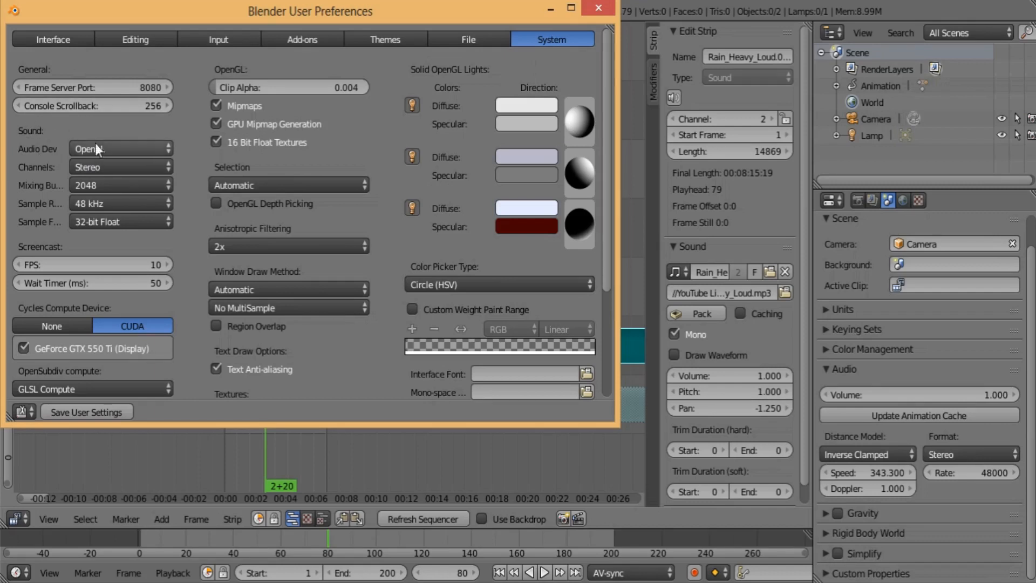
pyautogui.click(117, 166)
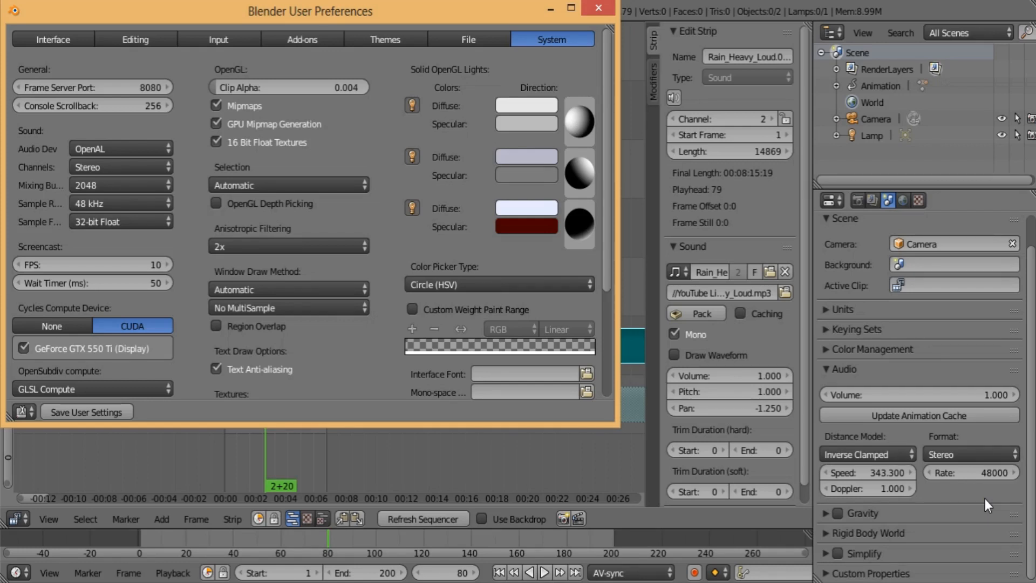
pyautogui.click(599, 9)
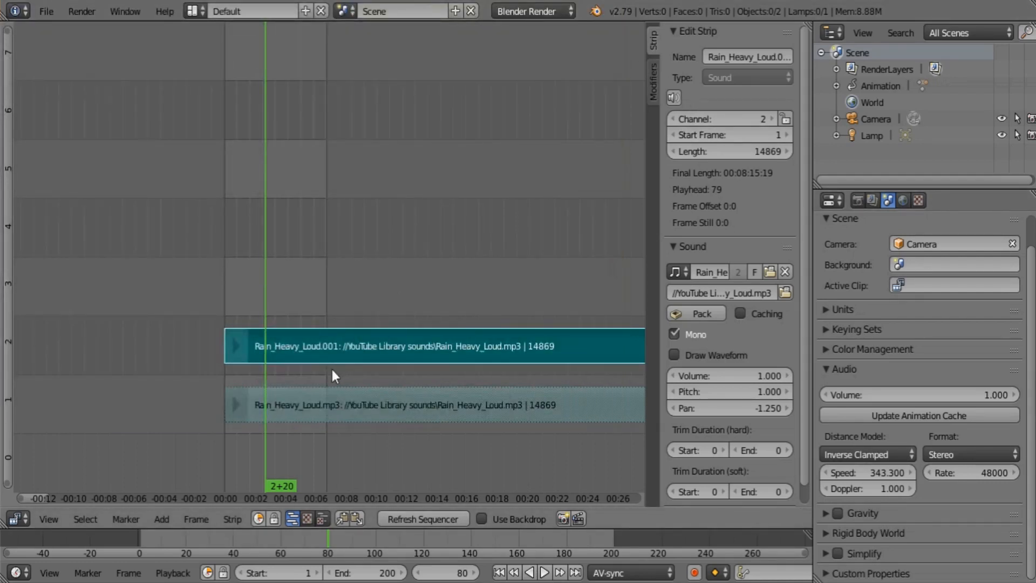
# Step: Set the pan of the rain sound strip in channel 2 to 0
pyautogui.moveTo(361, 369); pyautogui.dragTo(478, 371)
pyautogui.scroll(1, 478, 371)
pyautogui.scroll(4, 478, 371)
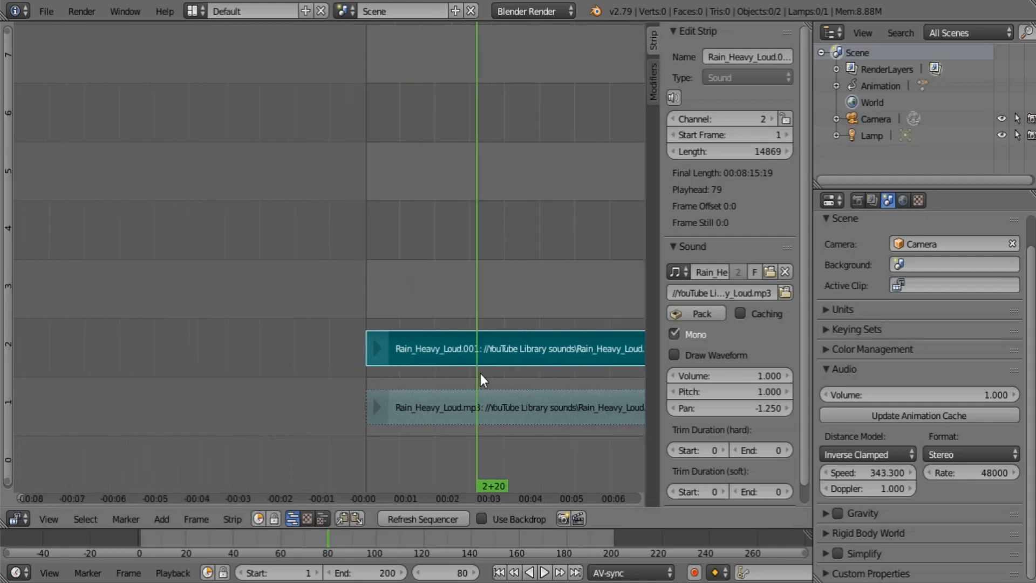
pyautogui.click(744, 408)
pyautogui.write('0')
pyautogui.press('Return')
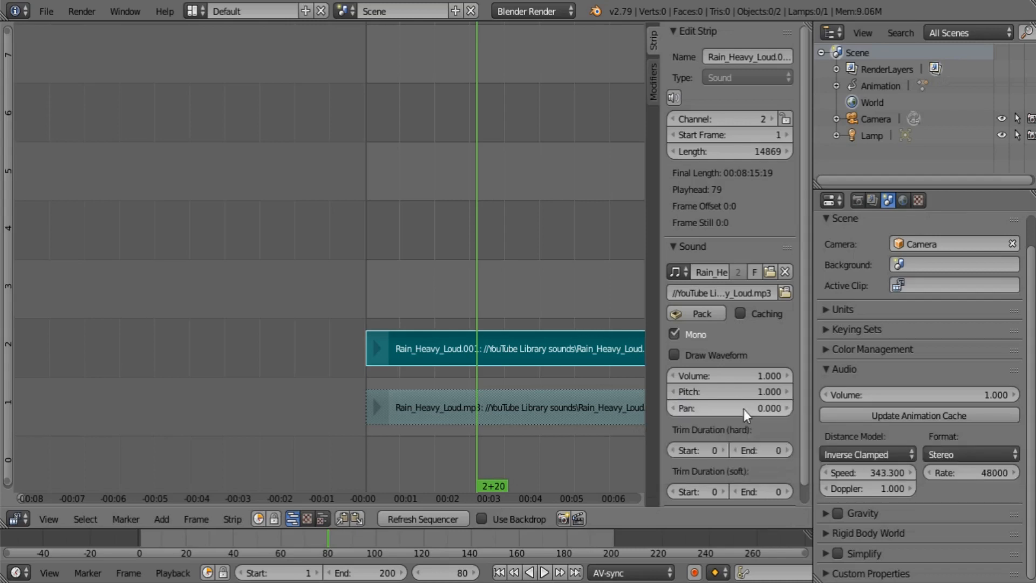
# Step: Keyframe the rain strip's pan value of 0 at frame 1
pyautogui.moveTo(454, 234); pyautogui.dragTo(365, 244)
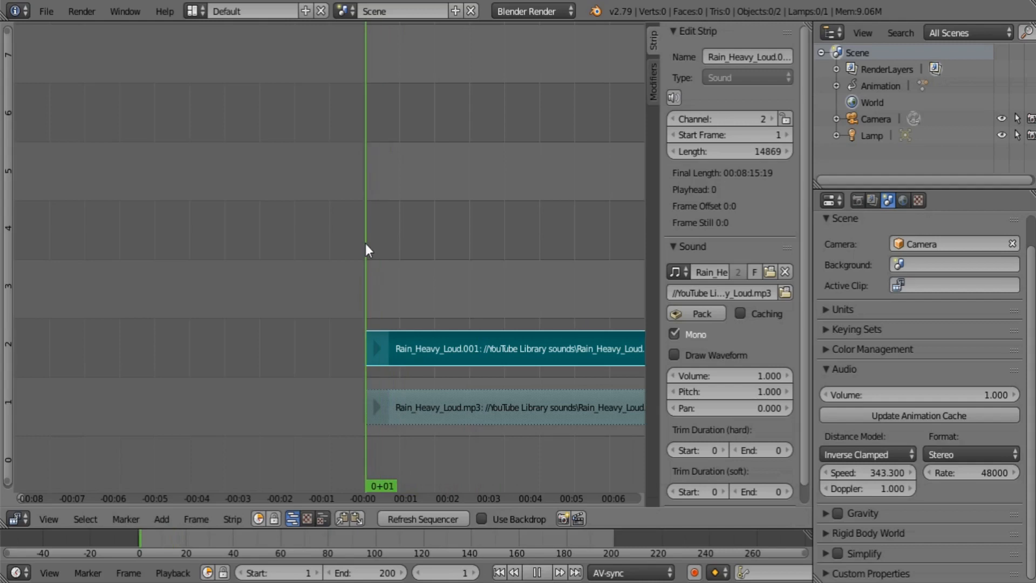
pyautogui.hscroll(5, 569, 396)
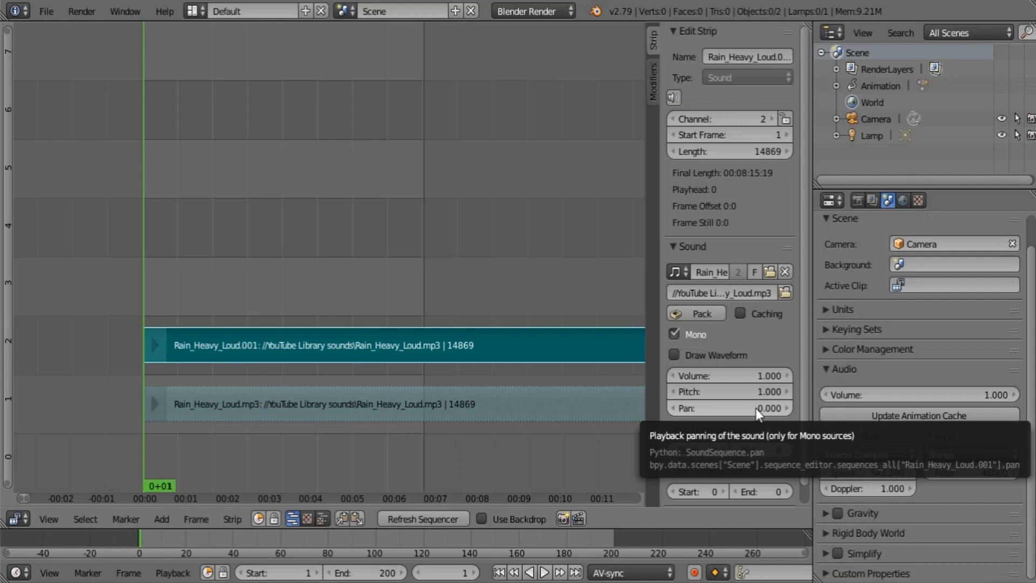
pyautogui.press('i')
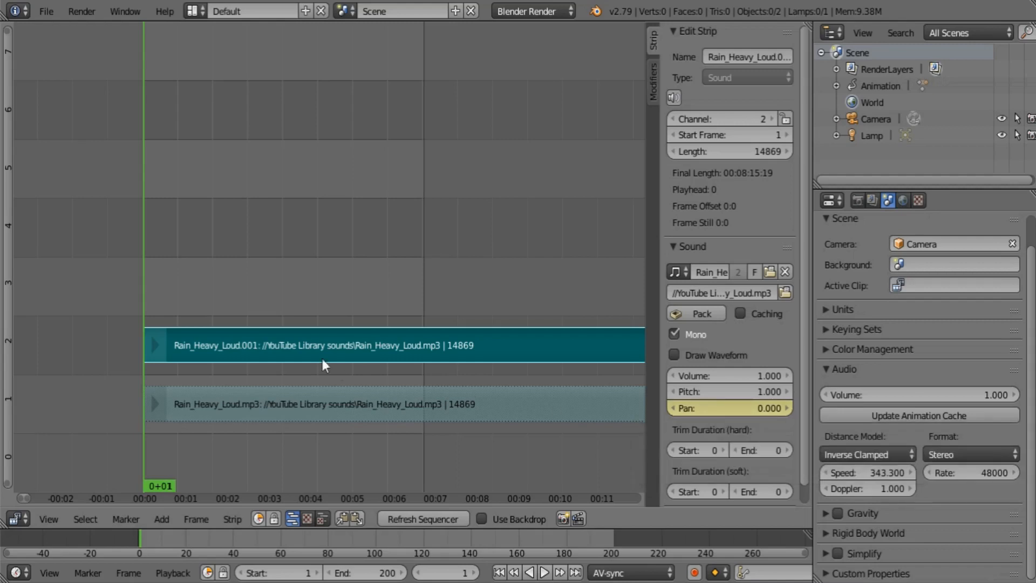
# Step: Set the rain strip's pan to 1 at frame 99 and keyframe it
pyautogui.moveTo(157, 277); pyautogui.dragTo(281, 289)
pyautogui.click(750, 409)
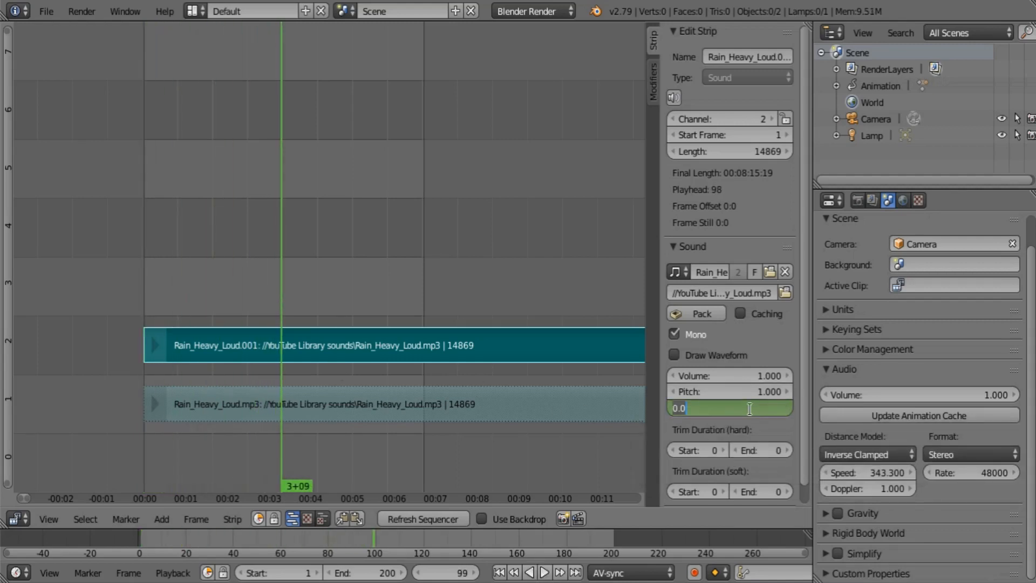
pyautogui.write('1')
pyautogui.press('Return')
pyautogui.press('i')
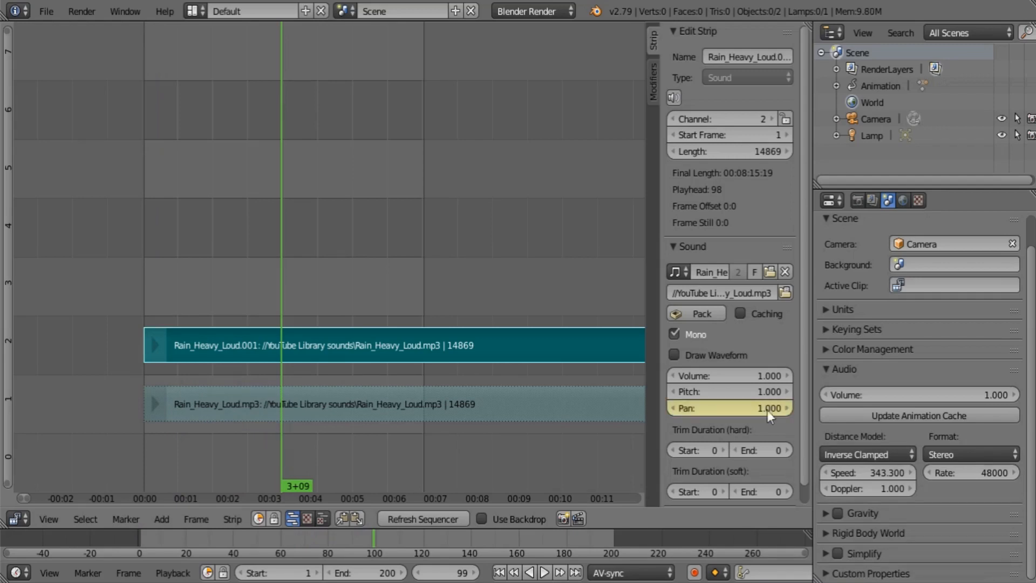
# Step: Try setting the rain strip's pan to -1 at frame 200, without a keyframe, and scrub through the animation
pyautogui.moveTo(355, 263); pyautogui.dragTo(423, 258)
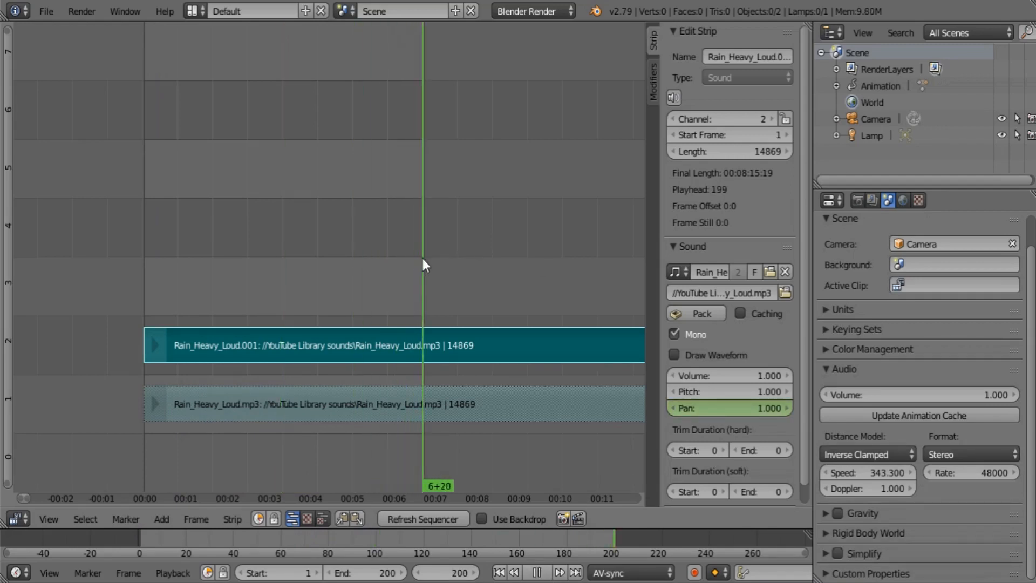
pyautogui.hotkey('alt', 'a')
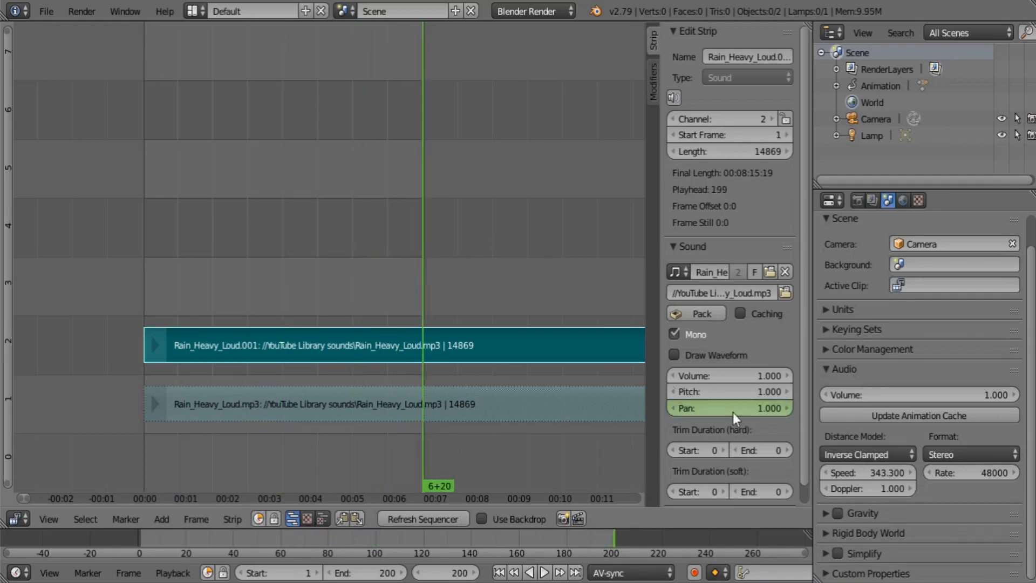
pyautogui.click(746, 413)
pyautogui.write('-1')
pyautogui.press('Return')
pyautogui.click(142, 278)
pyautogui.hotkey('alt', 'a')
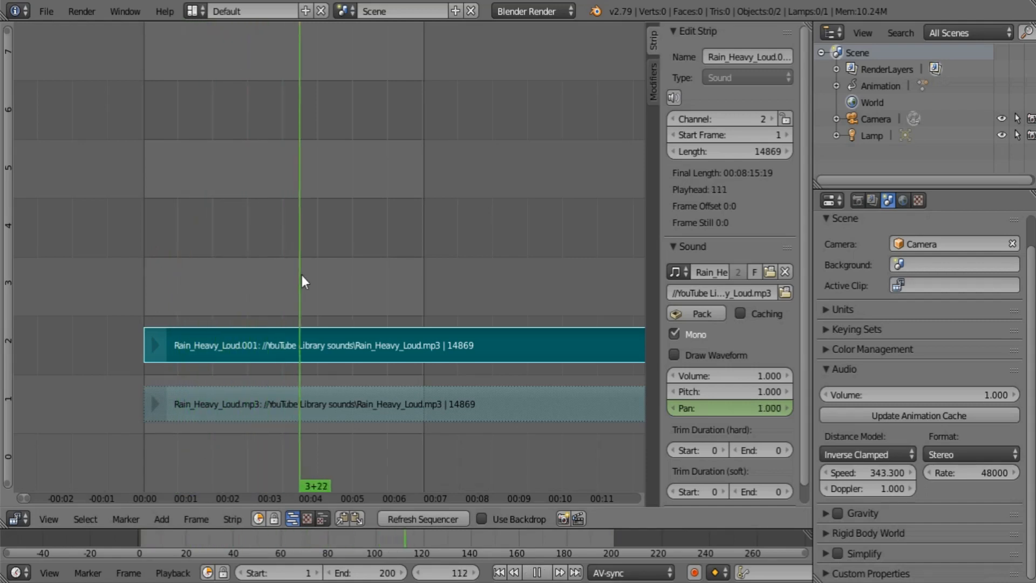
# Step: Set the rain strip's pan to -1 at frame 200 and keyframe it
pyautogui.moveTo(305, 281); pyautogui.dragTo(424, 293)
pyautogui.hotkey('alt', 'a')
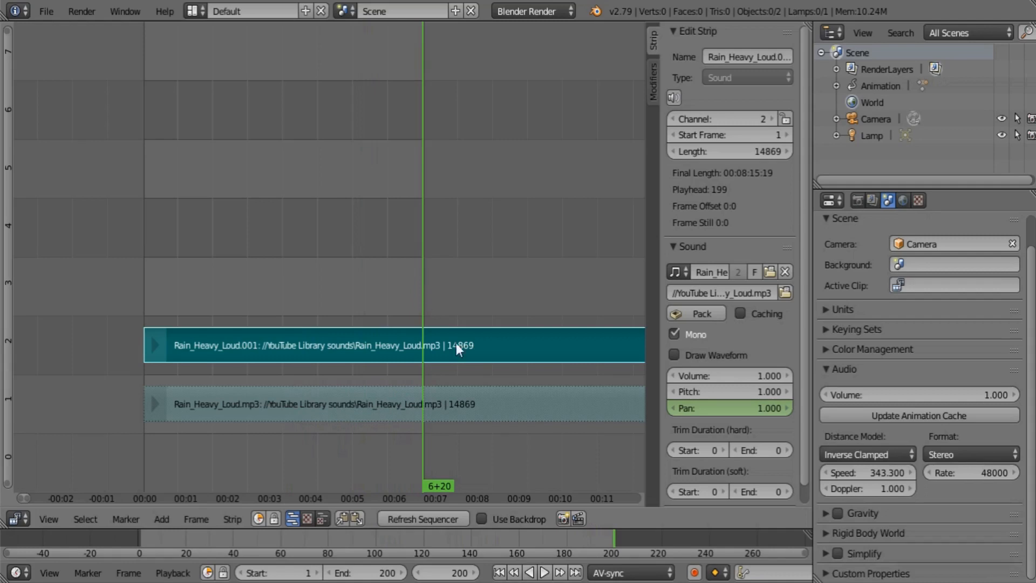
pyautogui.click(718, 409)
pyautogui.press('Return')
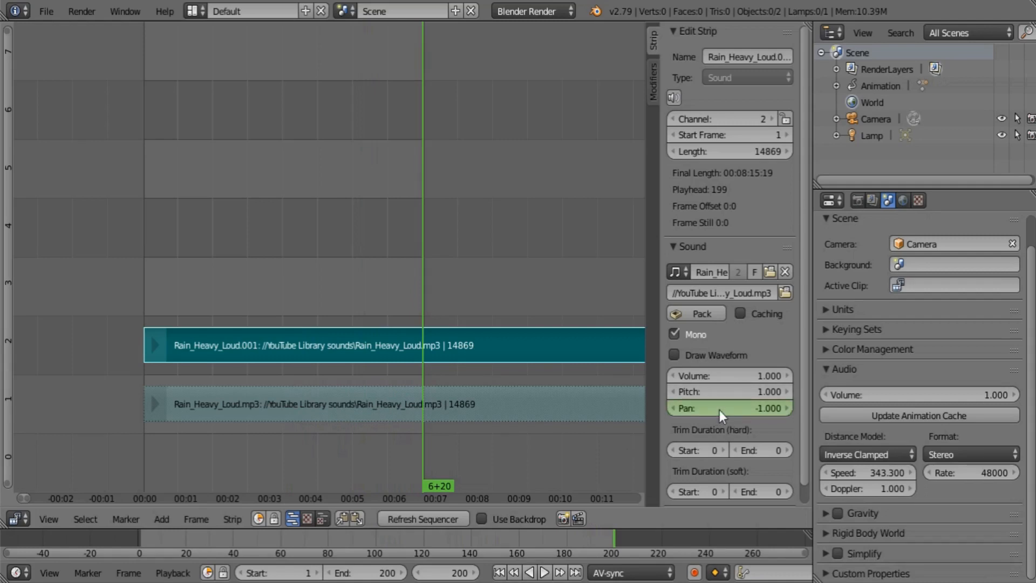
pyautogui.press('i')
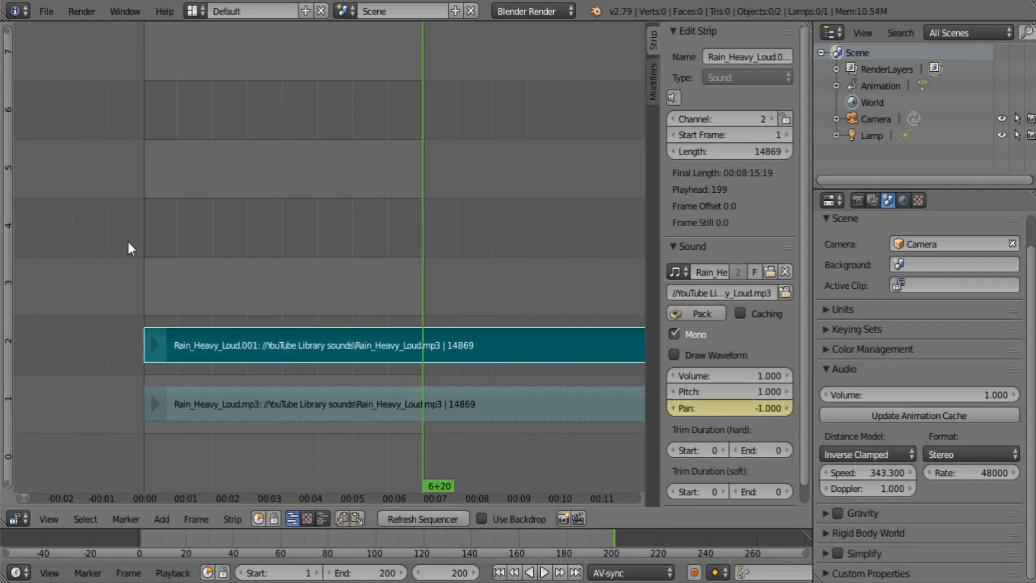
# Step: Play the animated pan from frame 1, return to the start and scrub through to frame 200
pyautogui.click(499, 573)
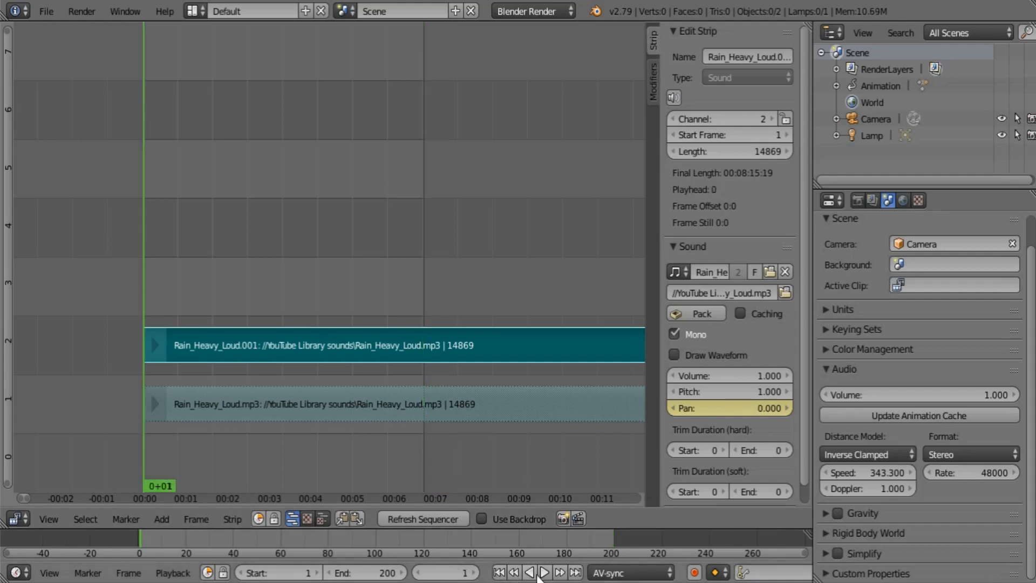
pyautogui.click(544, 573)
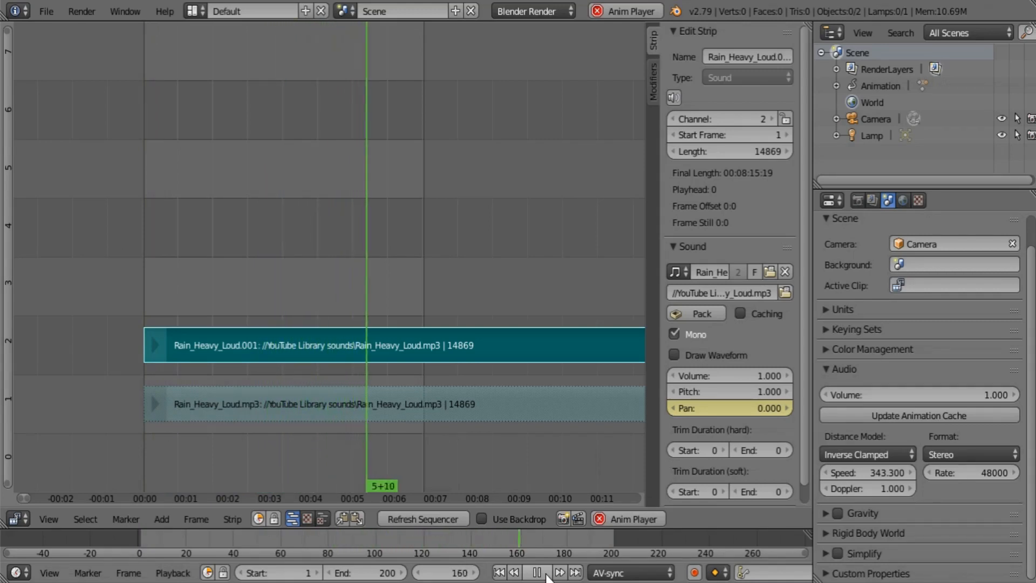
pyautogui.click(537, 573)
pyautogui.click(499, 573)
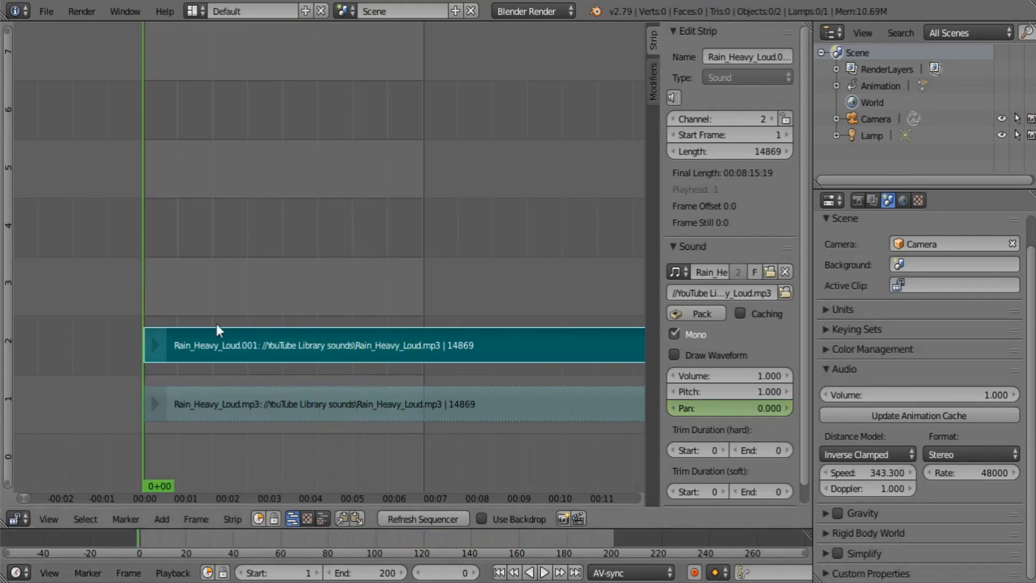
pyautogui.press('Right')
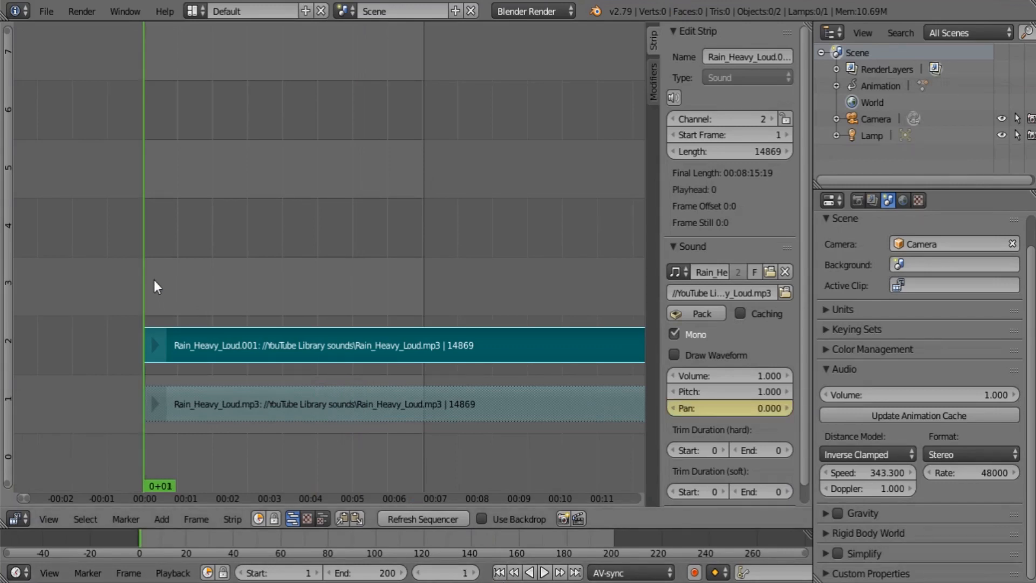
pyautogui.hotkey('alt', 'a')
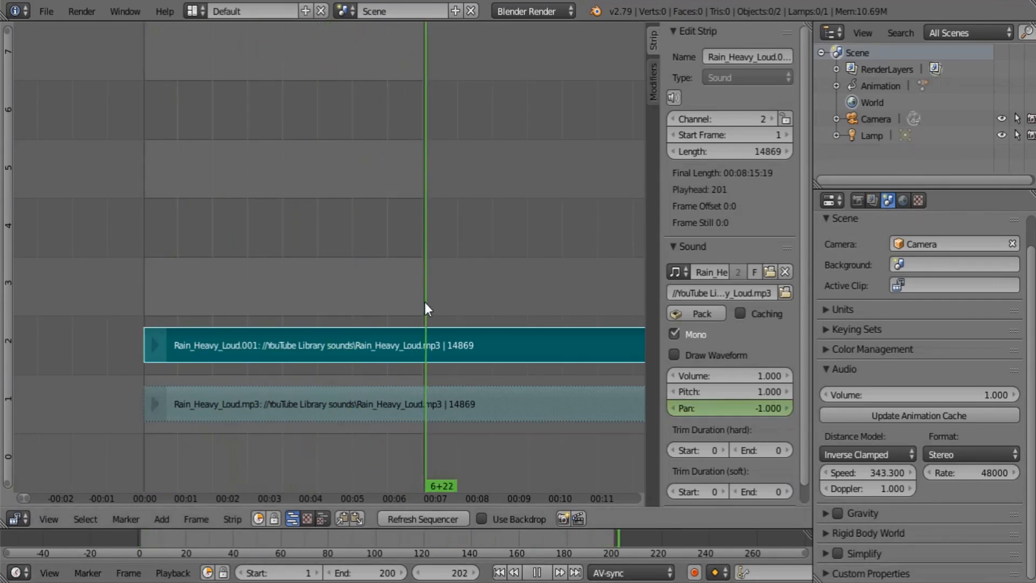
pyautogui.moveTo(425, 302); pyautogui.dragTo(424, 303)
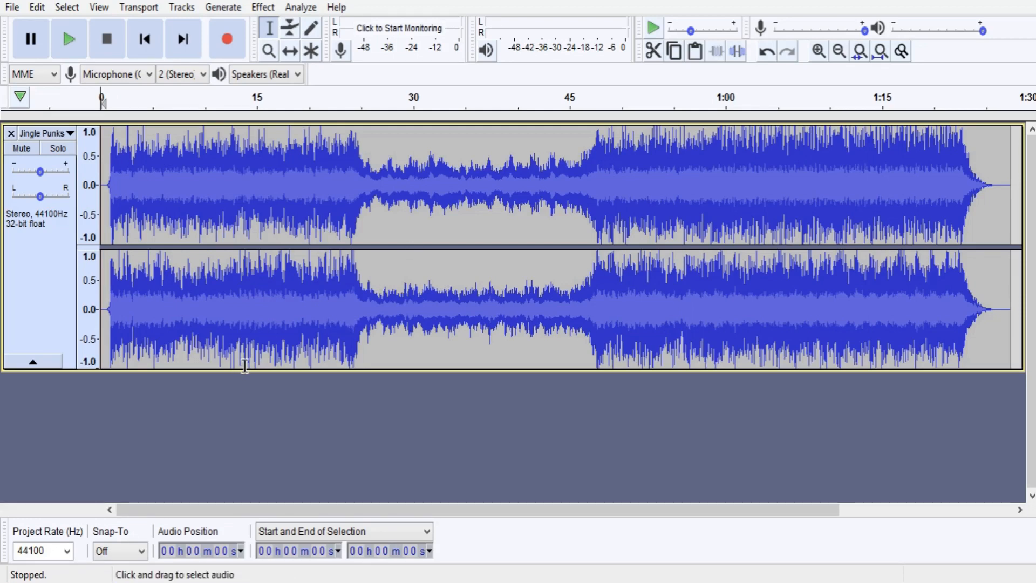
# Step: In Audacity, reduce the height of the Jingle Punks stereo track and duplicate the track twice
pyautogui.moveTo(245, 370); pyautogui.dragTo(265, 251)
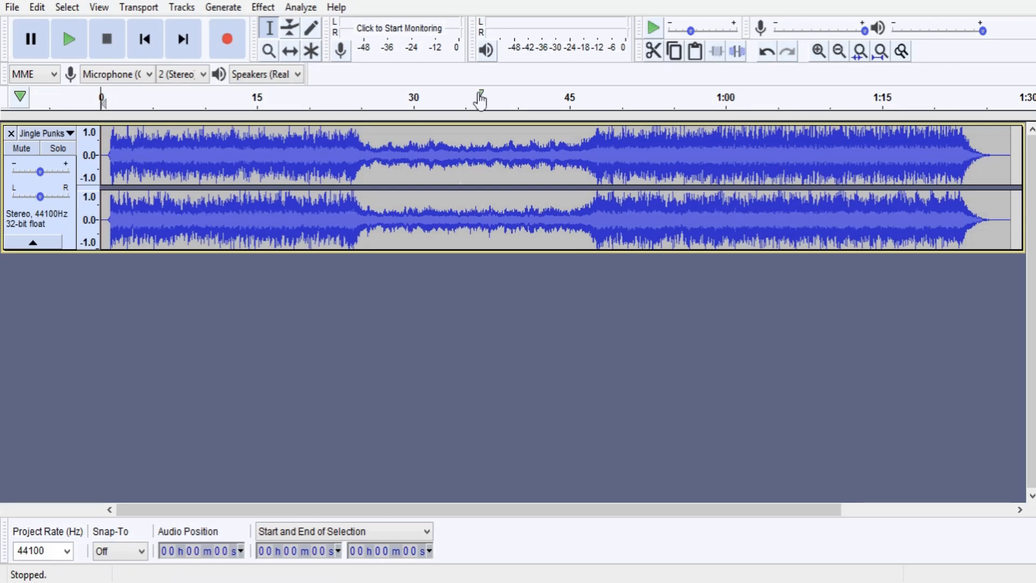
pyautogui.click(70, 238)
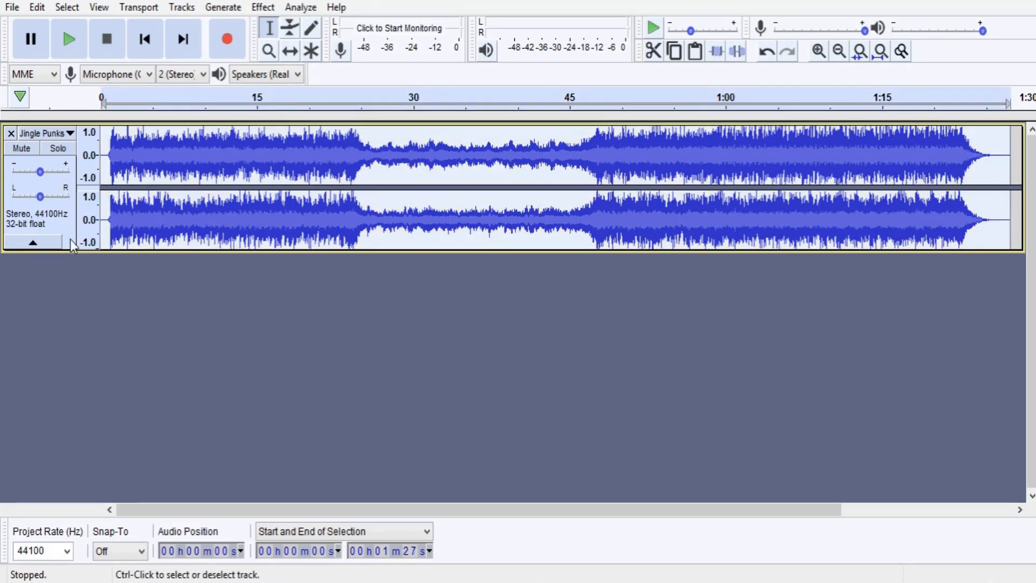
pyautogui.hotkey('ctrl', 'd')
pyautogui.click(70, 361)
pyautogui.hotkey('ctrl', 'd')
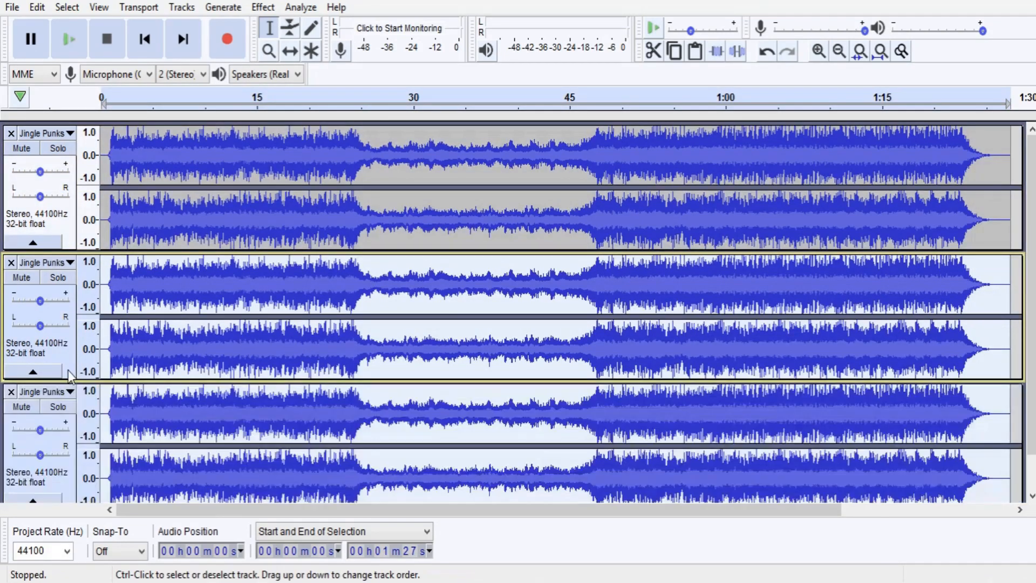
pyautogui.click(69, 482)
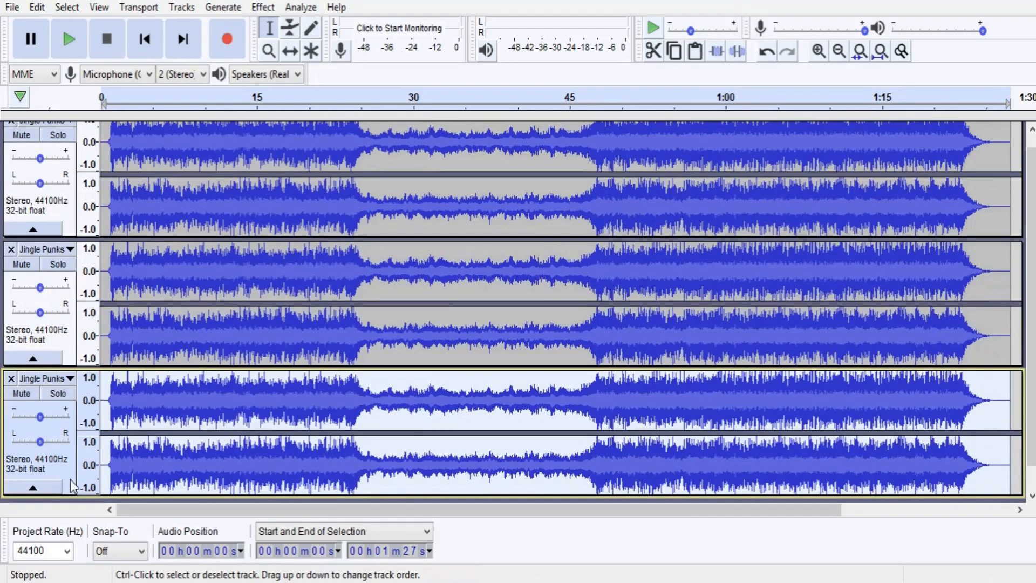
pyautogui.scroll(-2, 70, 479)
pyautogui.scroll(2, 70, 478)
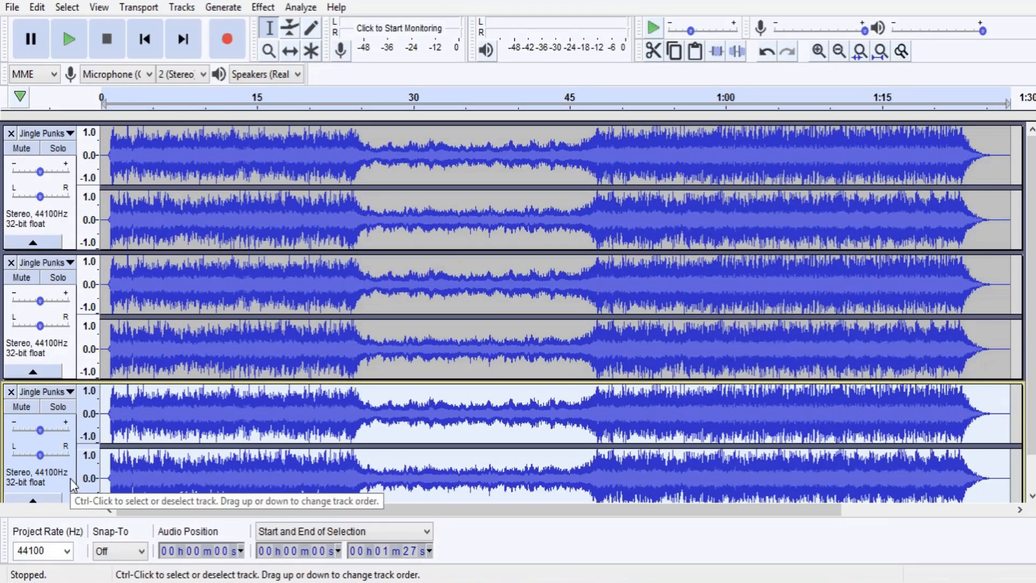
# Step: Mute the second and third Jingle Punks tracks
pyautogui.click(21, 277)
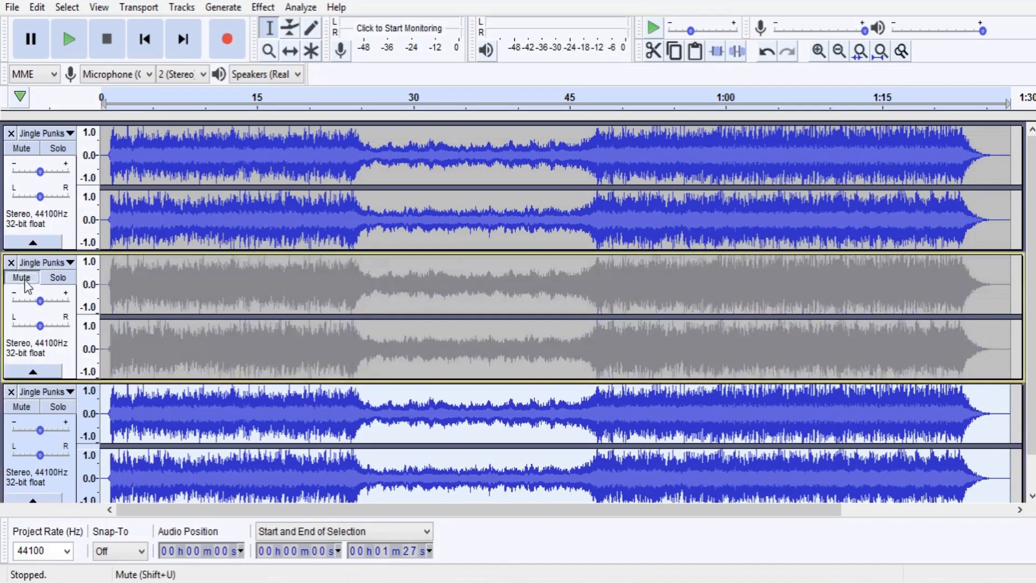
pyautogui.click(21, 407)
pyautogui.scroll(1, 70, 284)
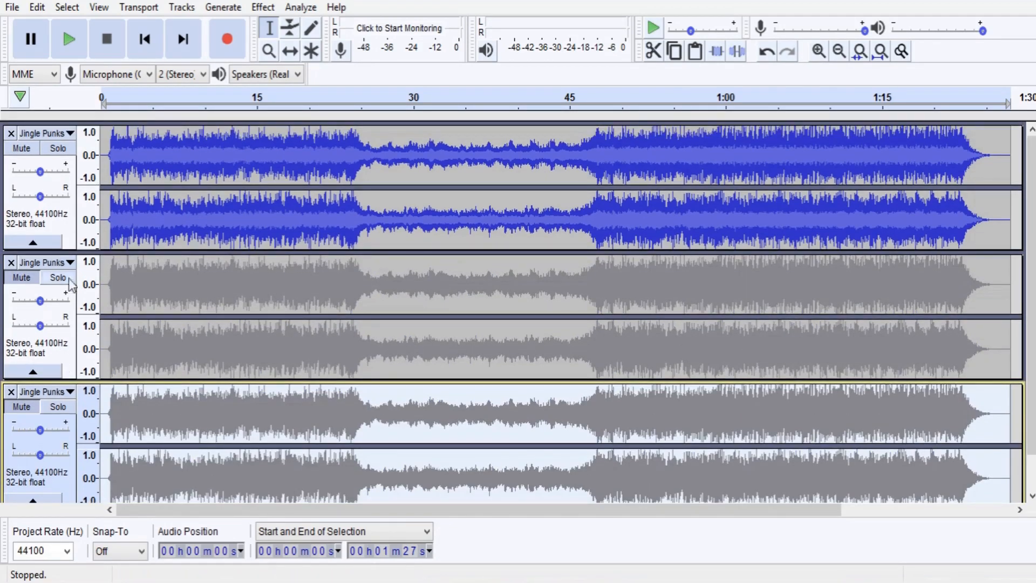
# Step: Apply the fLfR front left-right effect to the entire first Jingle Punks track
pyautogui.click(70, 237)
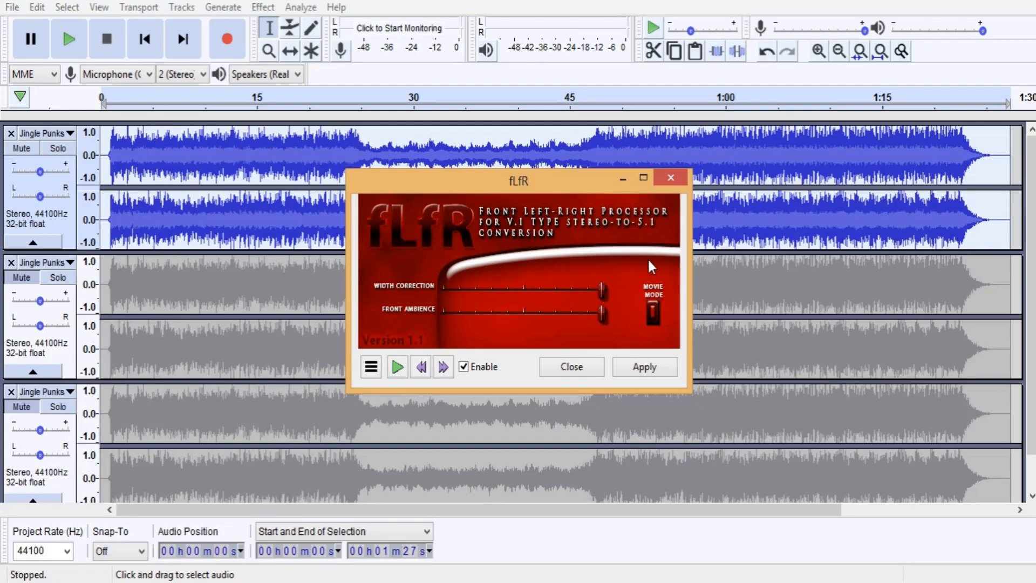
pyautogui.click(658, 367)
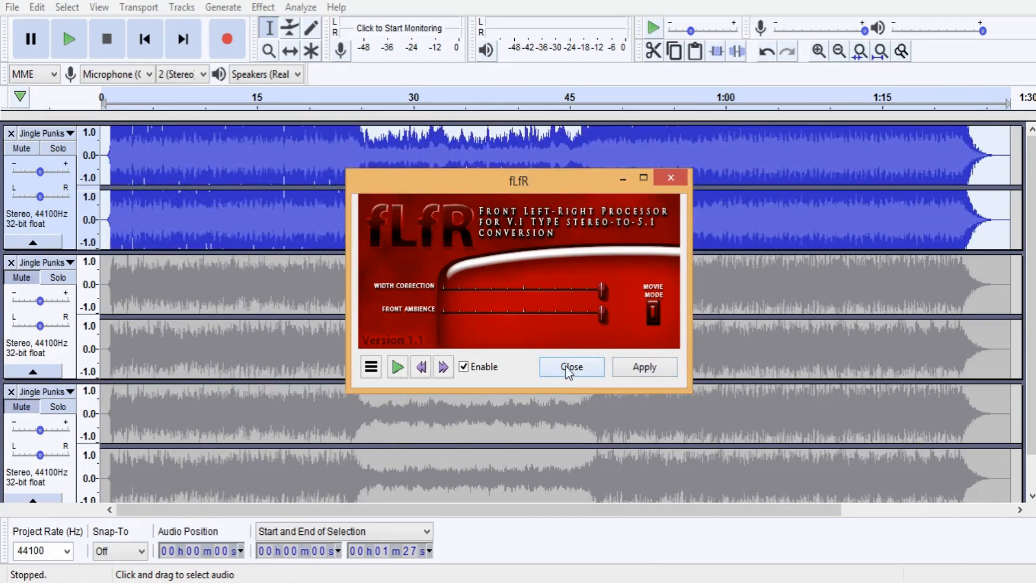
# Step: Close the fLfR effect and normalize the first track to a maximum amplitude of 0.0 dB with DC offset removed
pyautogui.click(565, 366)
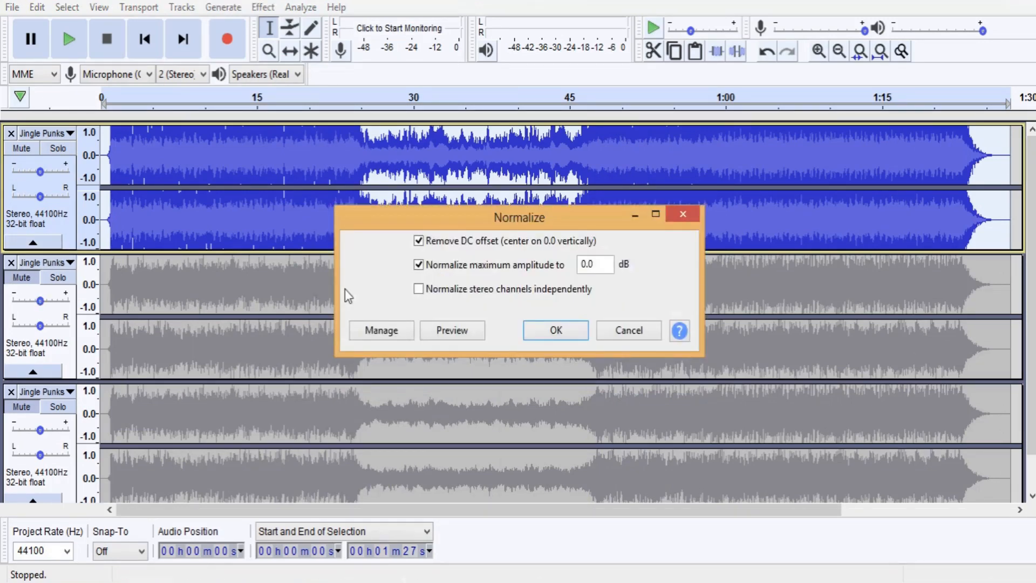
pyautogui.press('Return')
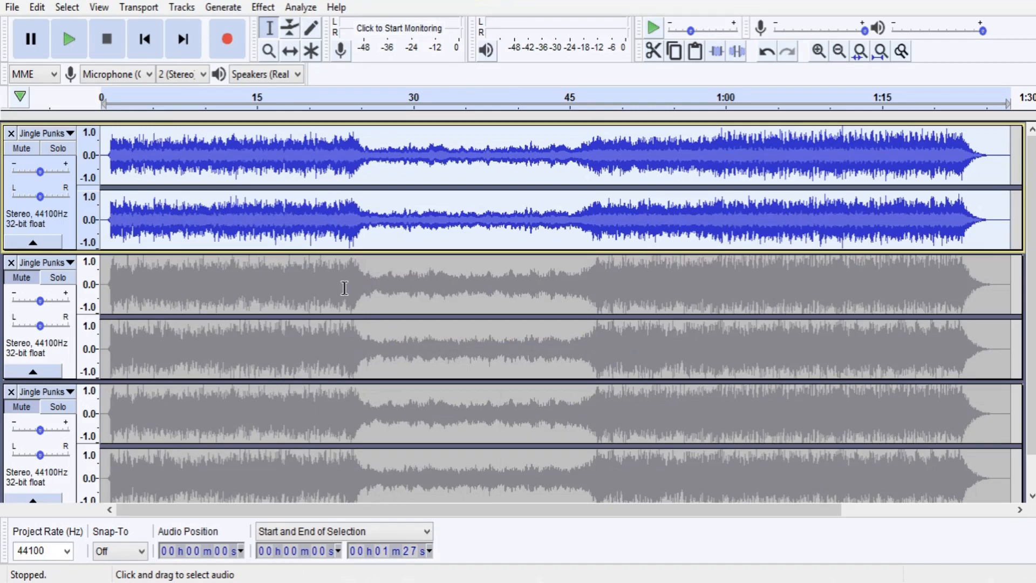
# Step: Unmute the second track, mute the first, and play a few seconds of the second track in solo
pyautogui.click(34, 278)
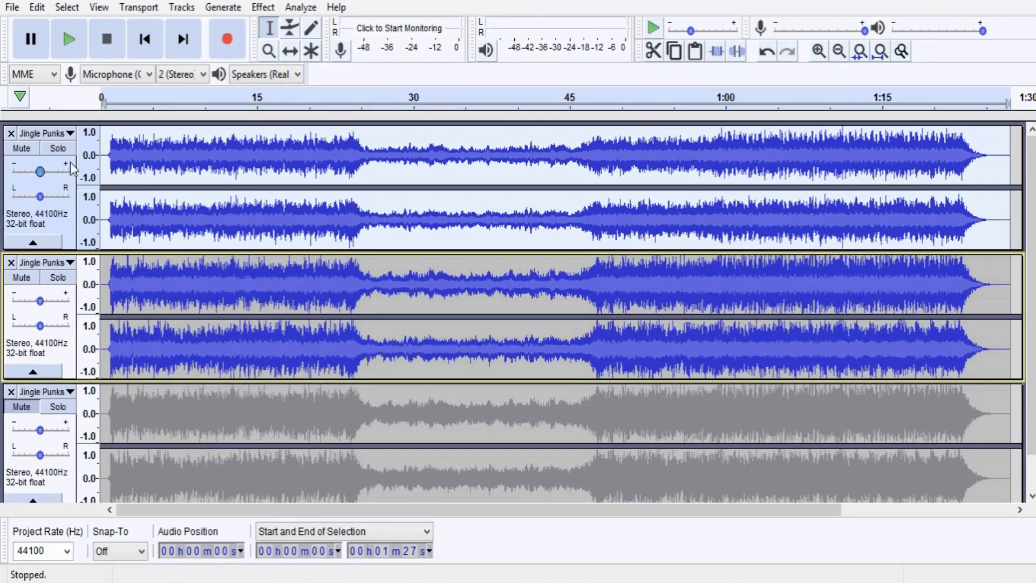
pyautogui.click(66, 149)
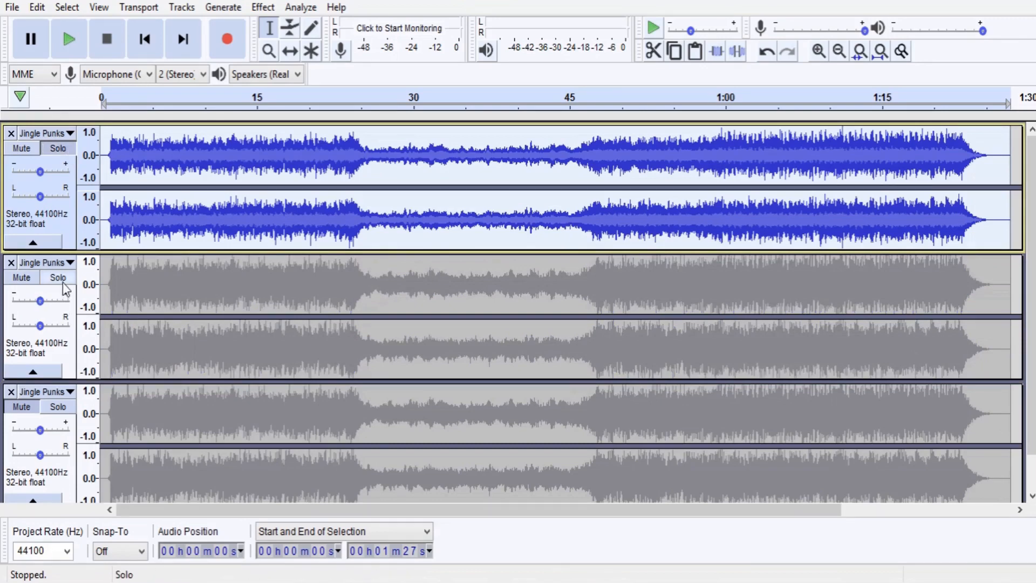
pyautogui.click(61, 279)
pyautogui.click(60, 149)
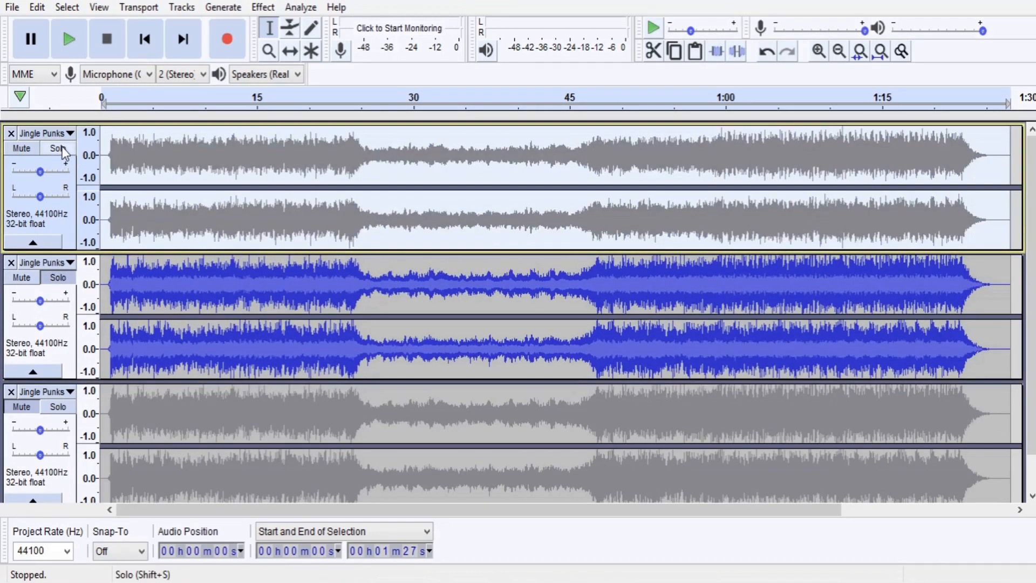
pyautogui.click(60, 149)
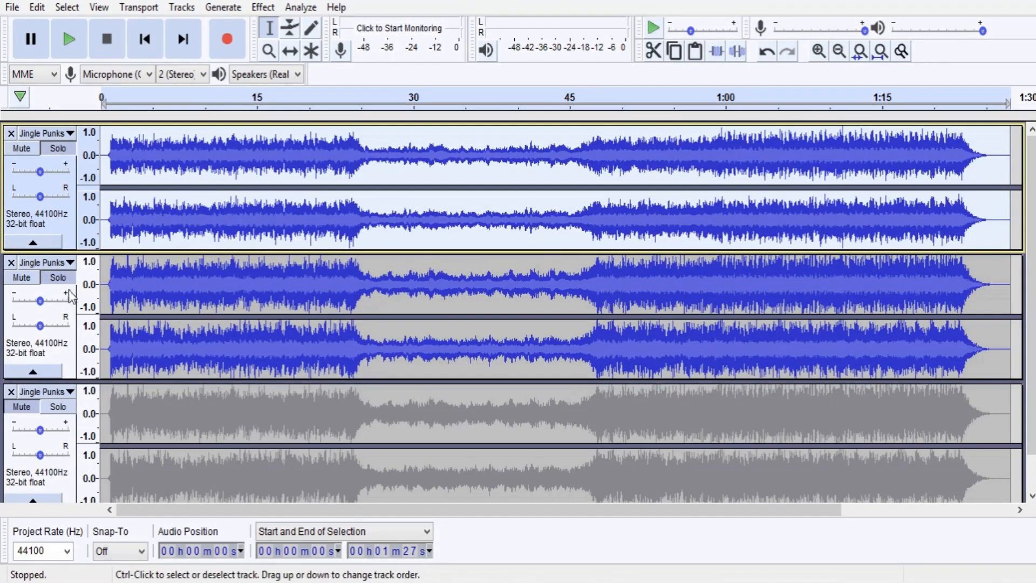
pyautogui.click(61, 280)
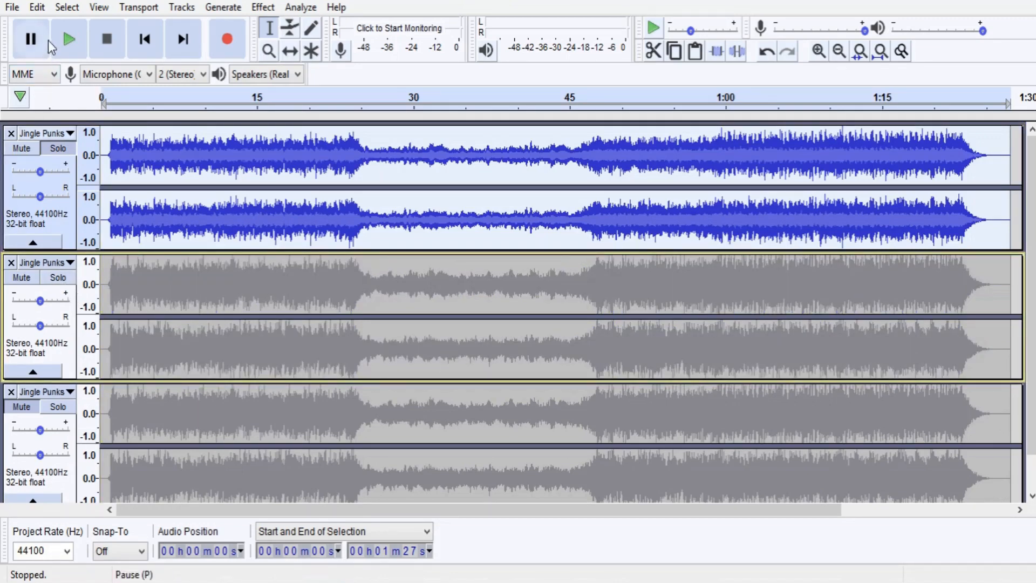
pyautogui.click(60, 150)
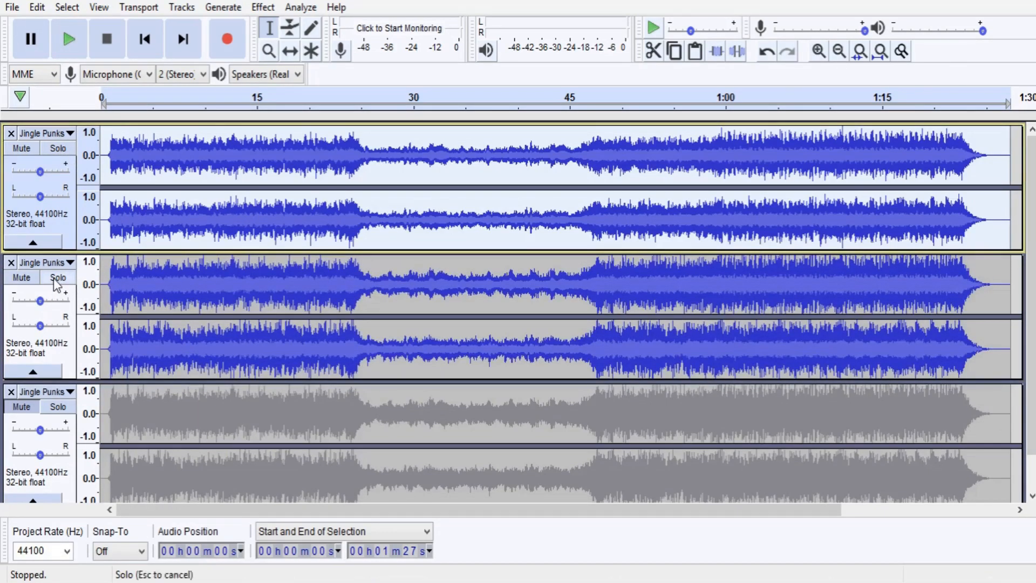
pyautogui.click(57, 278)
pyautogui.click(21, 149)
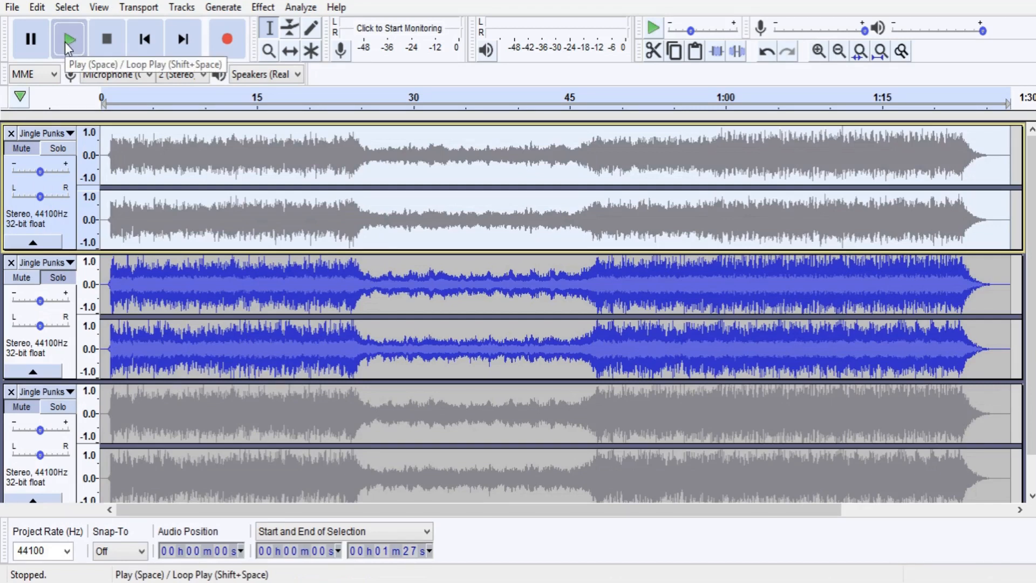
pyautogui.click(65, 42)
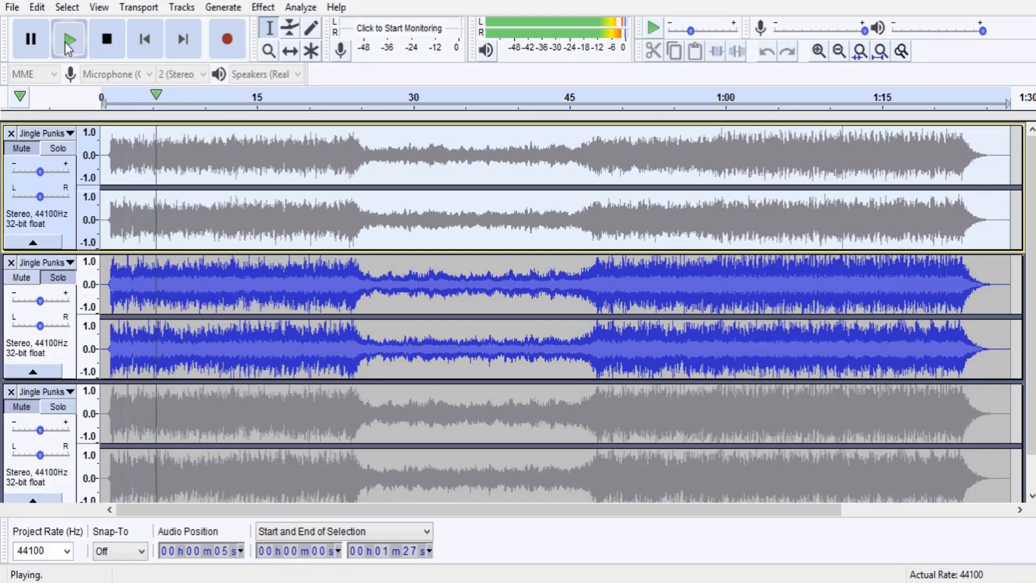
pyautogui.click(111, 42)
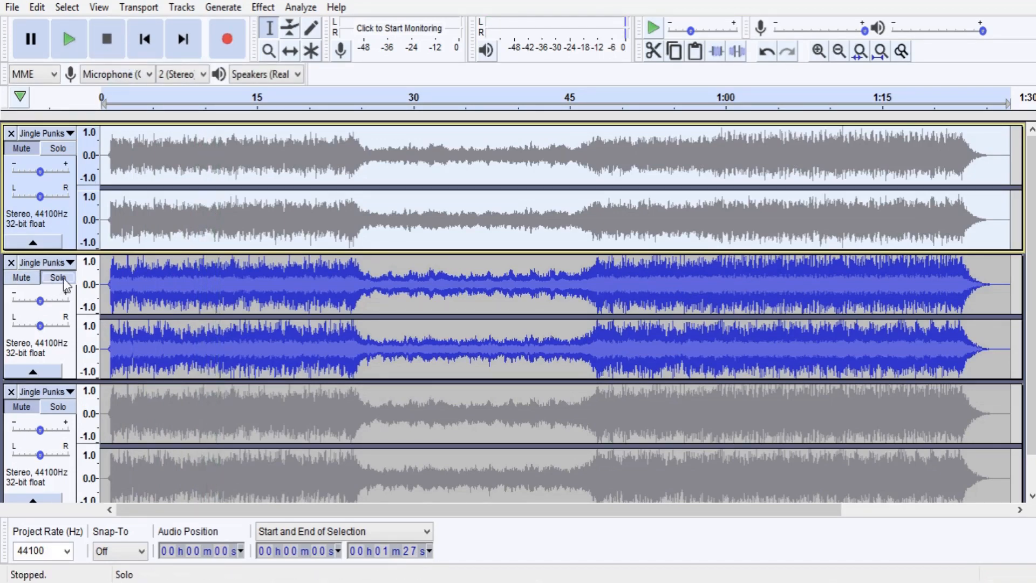
# Step: Play a few seconds of the processed first track in solo for comparison, then turn its solo off
pyautogui.click(61, 148)
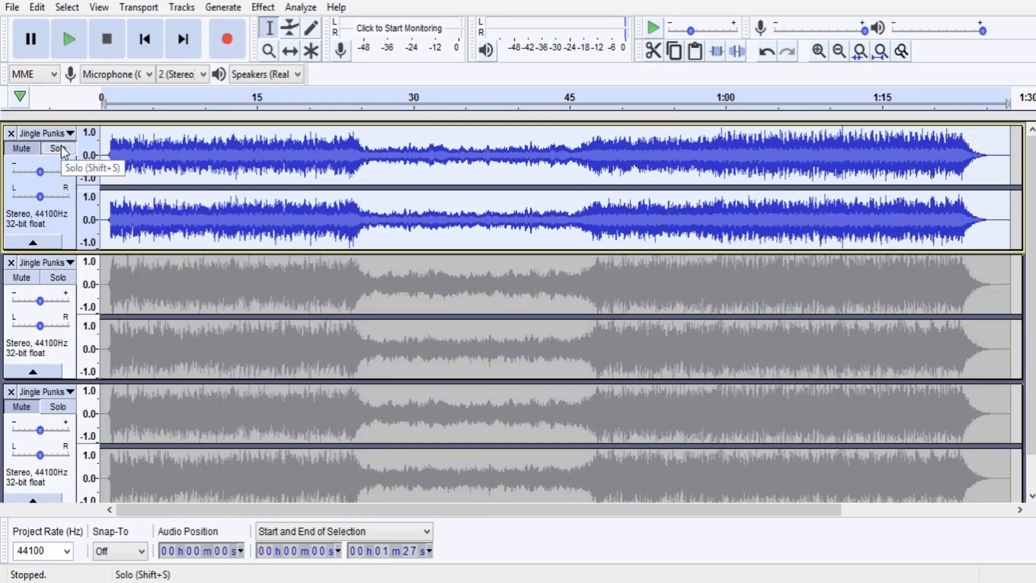
pyautogui.click(63, 34)
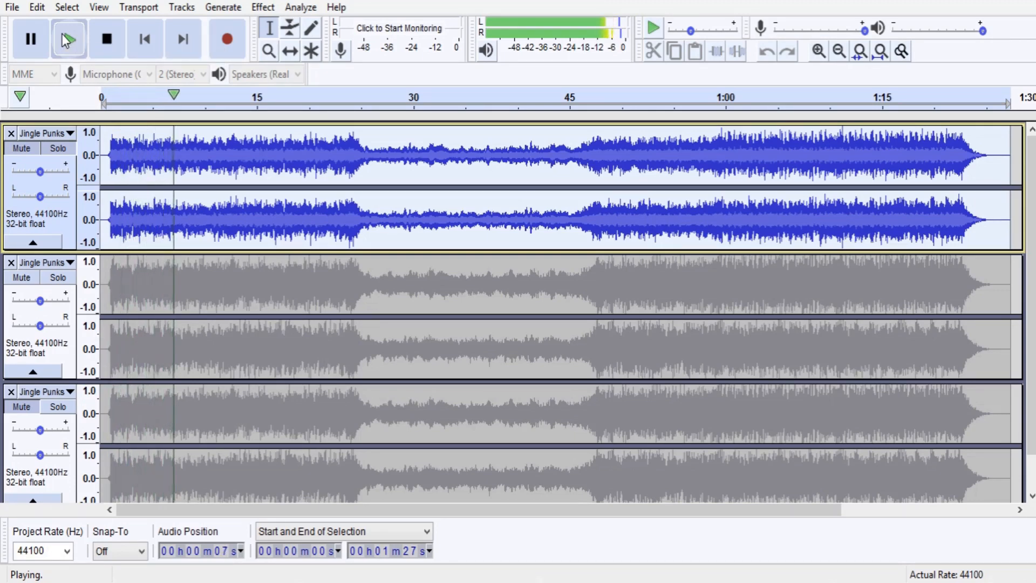
pyautogui.click(108, 40)
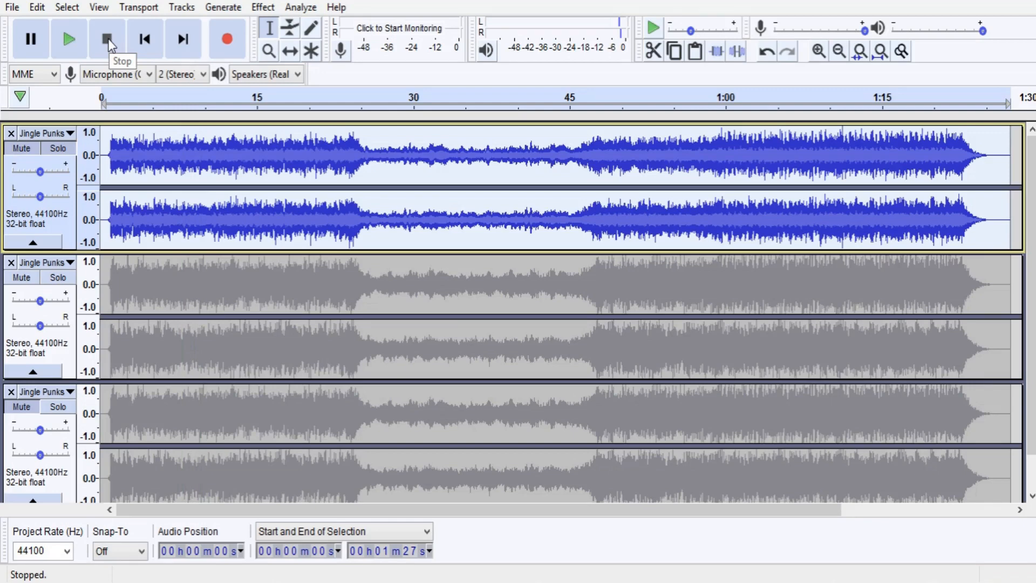
pyautogui.click(58, 148)
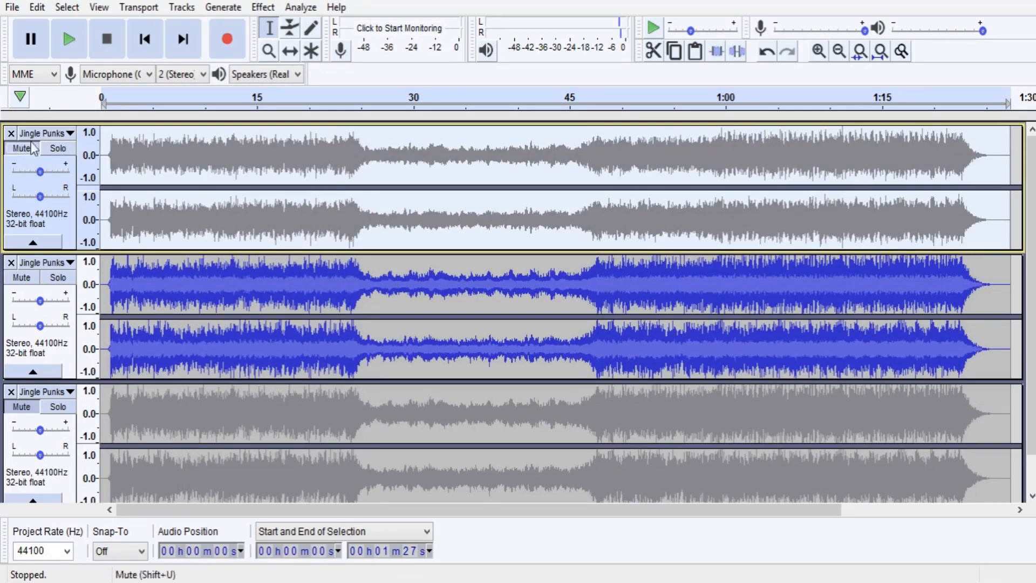
# Step: Rename the first track to FLFR
pyautogui.click(46, 133)
pyautogui.click(57, 154)
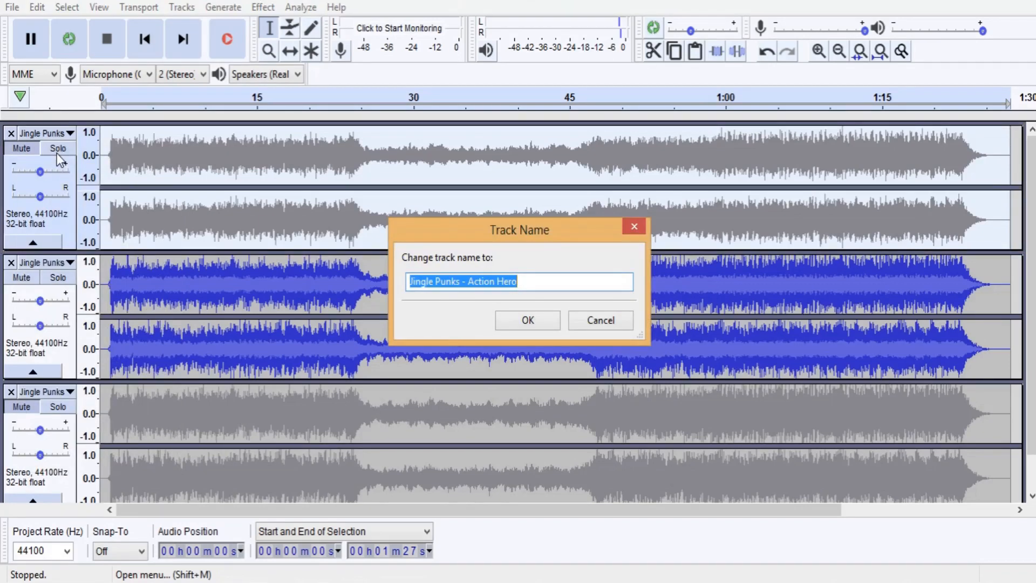
pyautogui.write('FLFR')
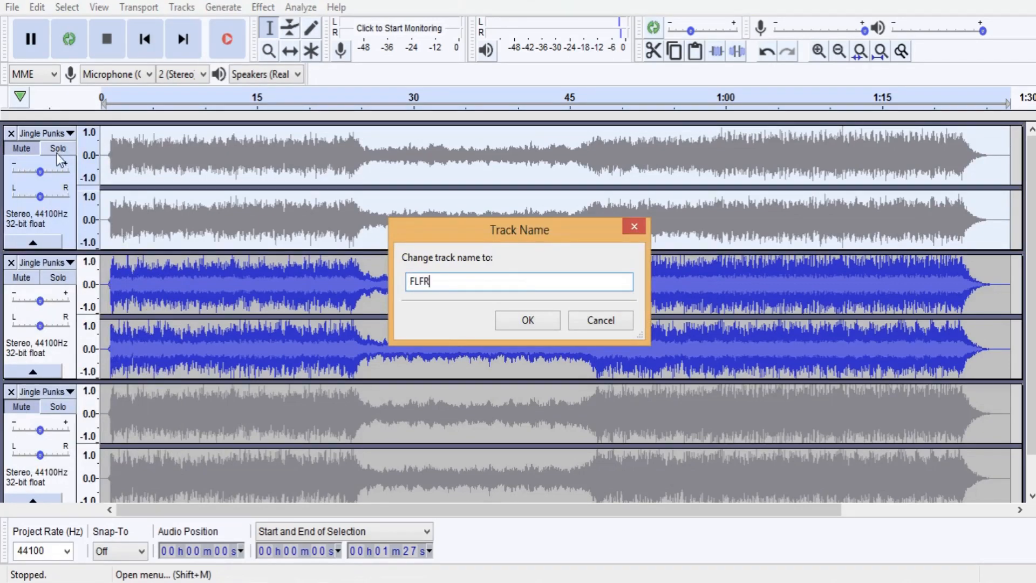
pyautogui.click(520, 326)
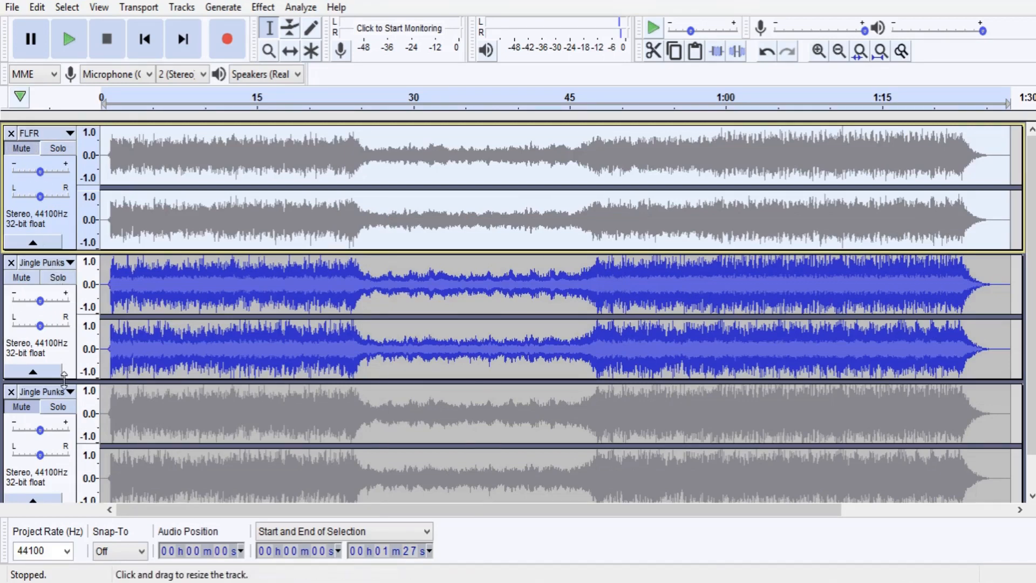
# Step: Apply the CLFE center and LFE effect to the entire second track and close the effect
pyautogui.click(64, 363)
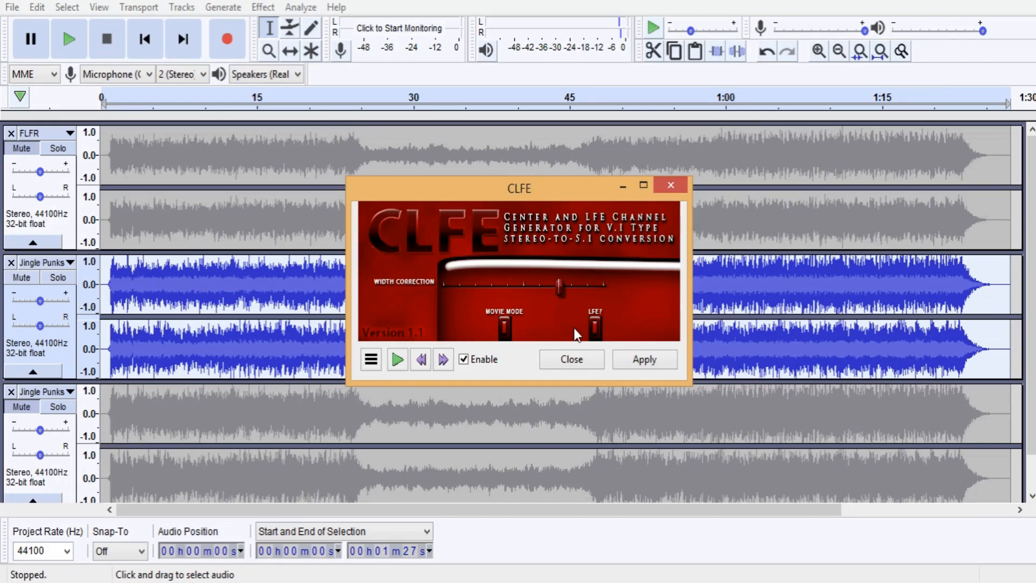
pyautogui.click(645, 363)
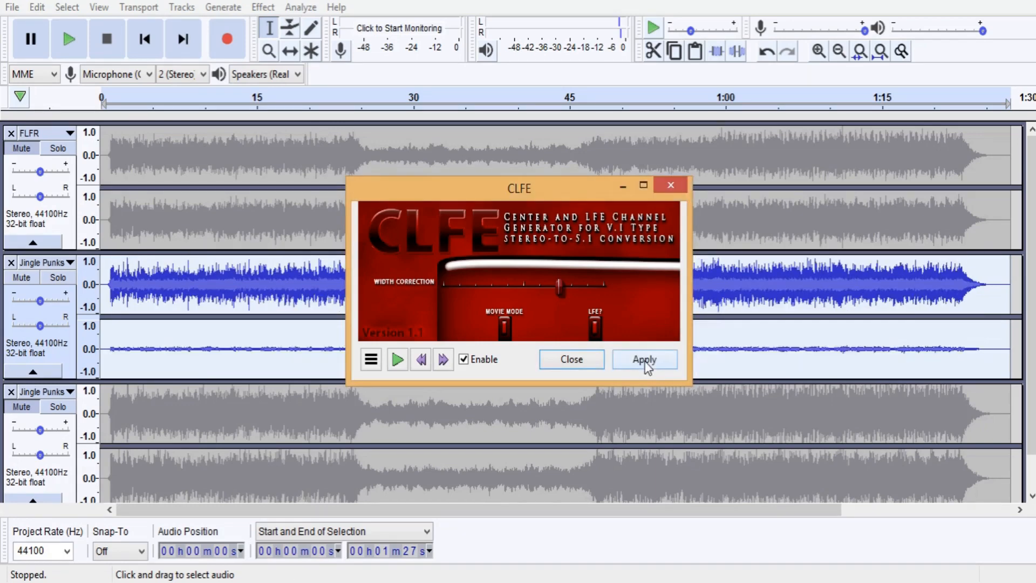
pyautogui.click(573, 362)
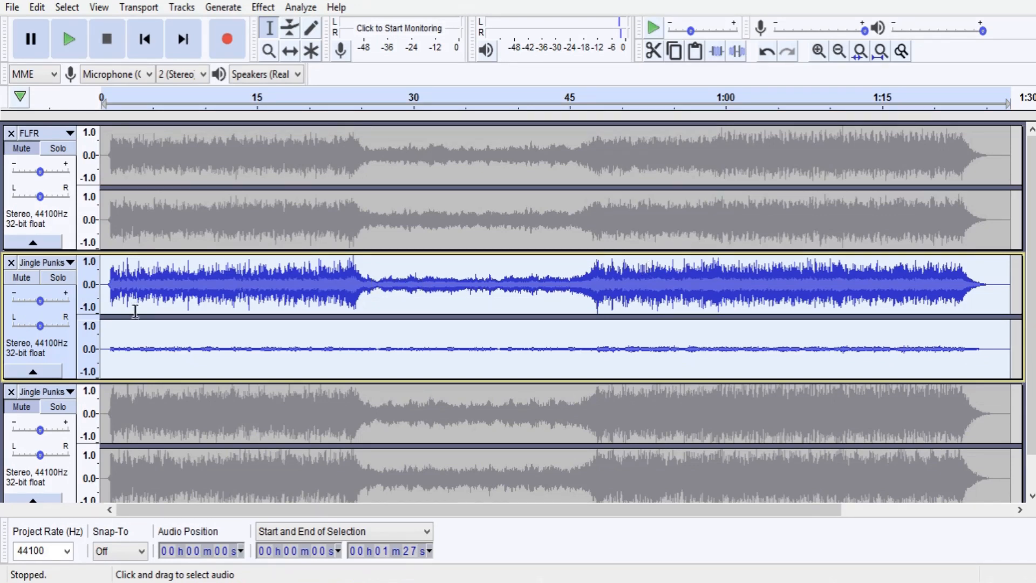
# Step: Try Split Stereo to Mono on the CLFE-processed track, enlarge both resulting tracks, and undo the split
pyautogui.click(64, 266)
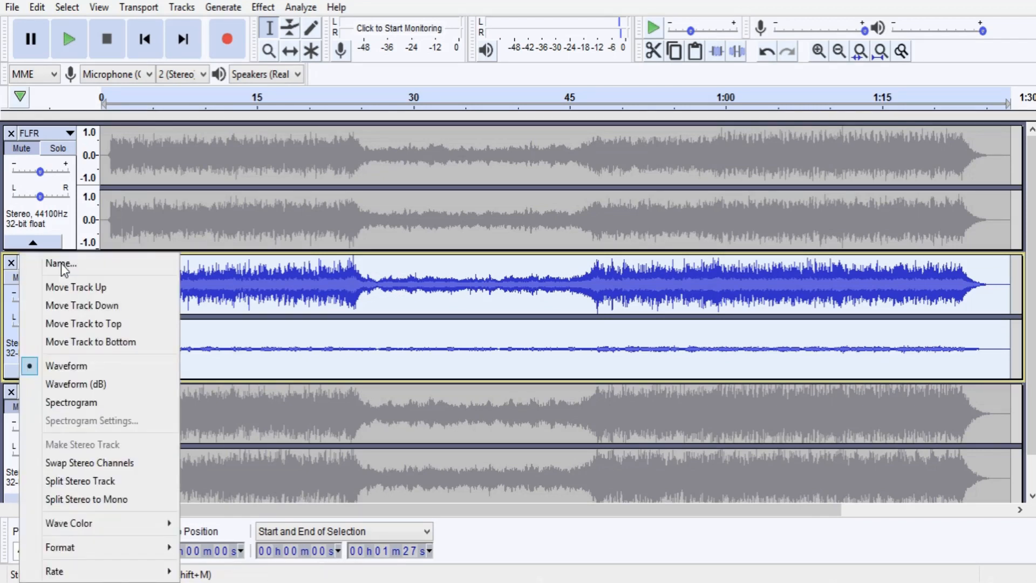
pyautogui.click(135, 502)
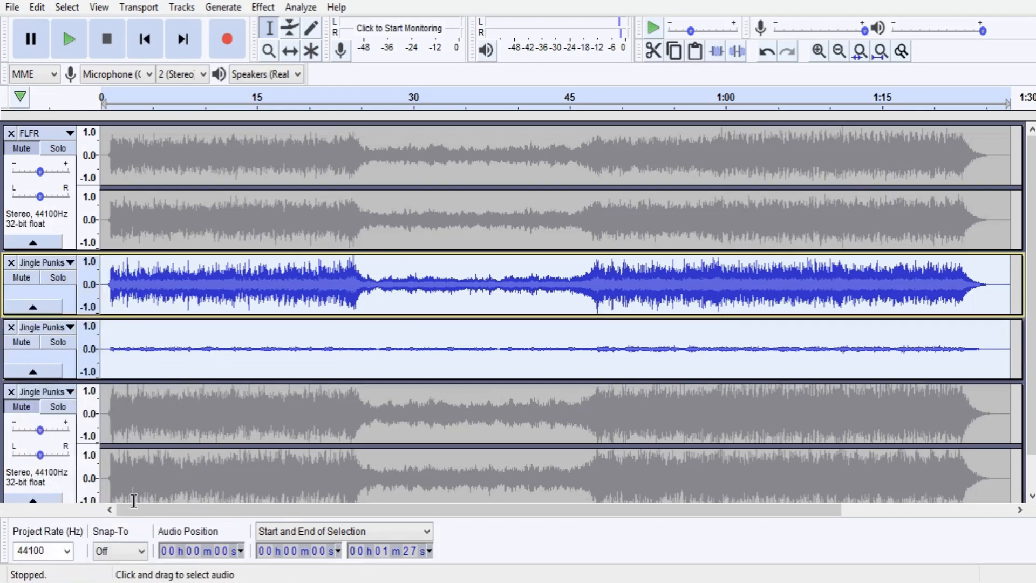
pyautogui.moveTo(108, 378); pyautogui.dragTo(108, 417)
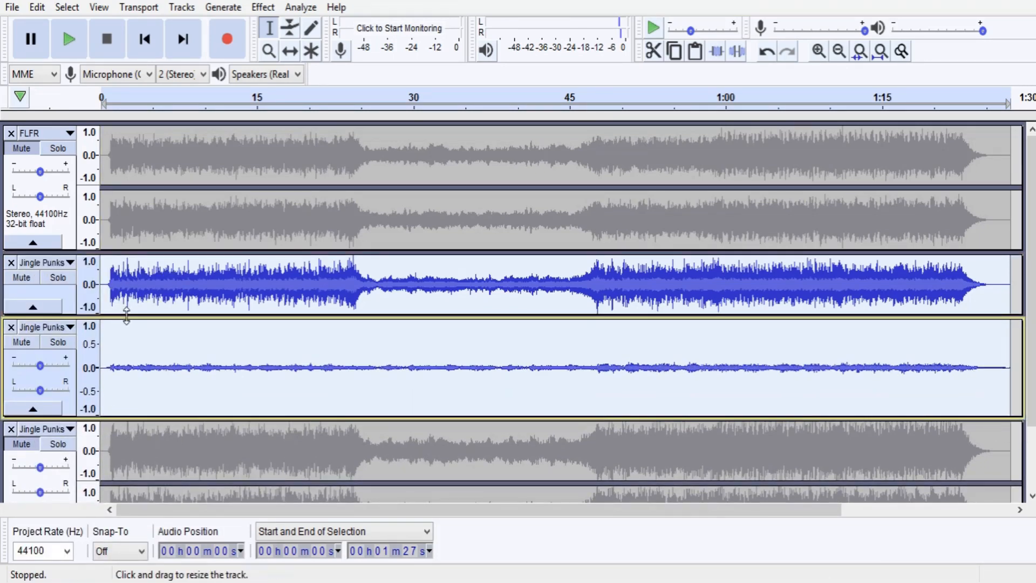
pyautogui.moveTo(121, 314); pyautogui.dragTo(114, 365)
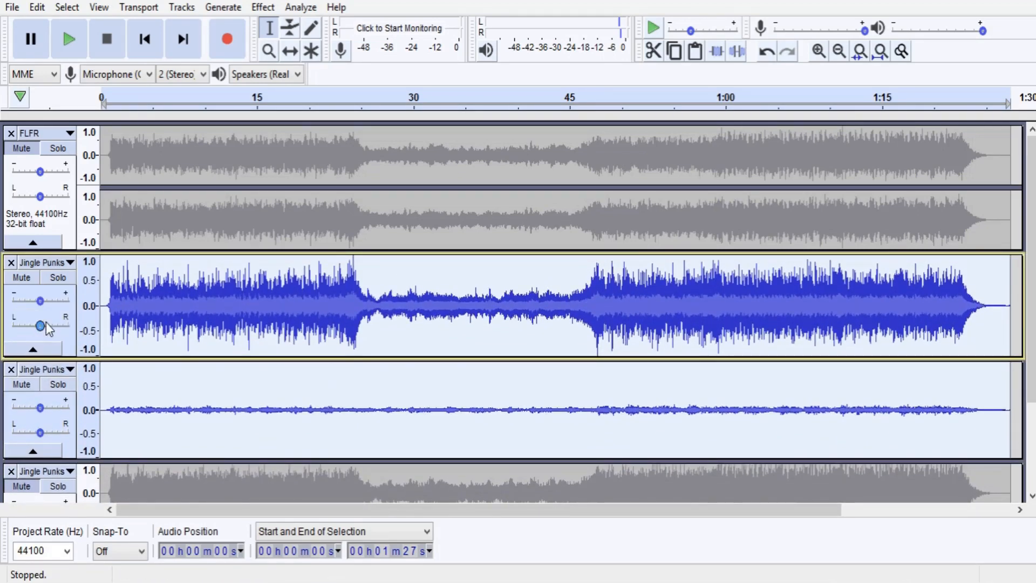
pyautogui.hotkey('ctrl', 'z')
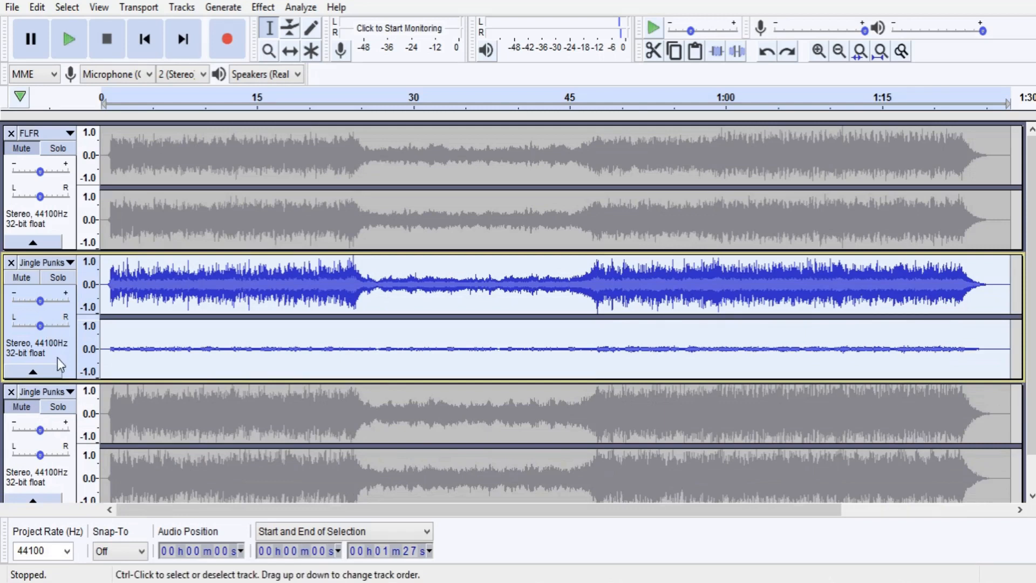
# Step: Try Split Stereo Track on the CLFE-processed track, enlarge the resulting tracks to inspect their panning, and undo the split
pyautogui.click(46, 262)
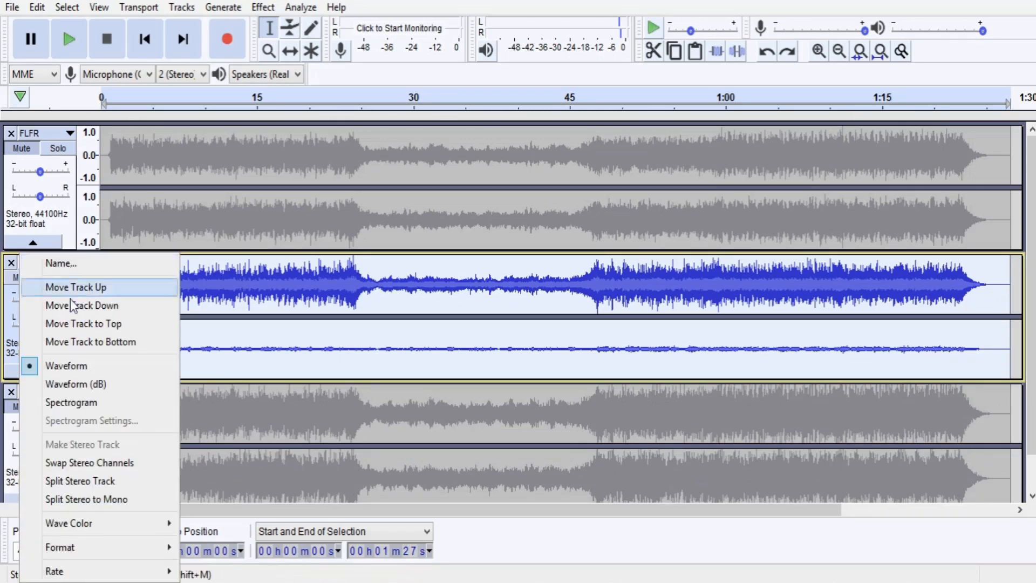
pyautogui.click(104, 483)
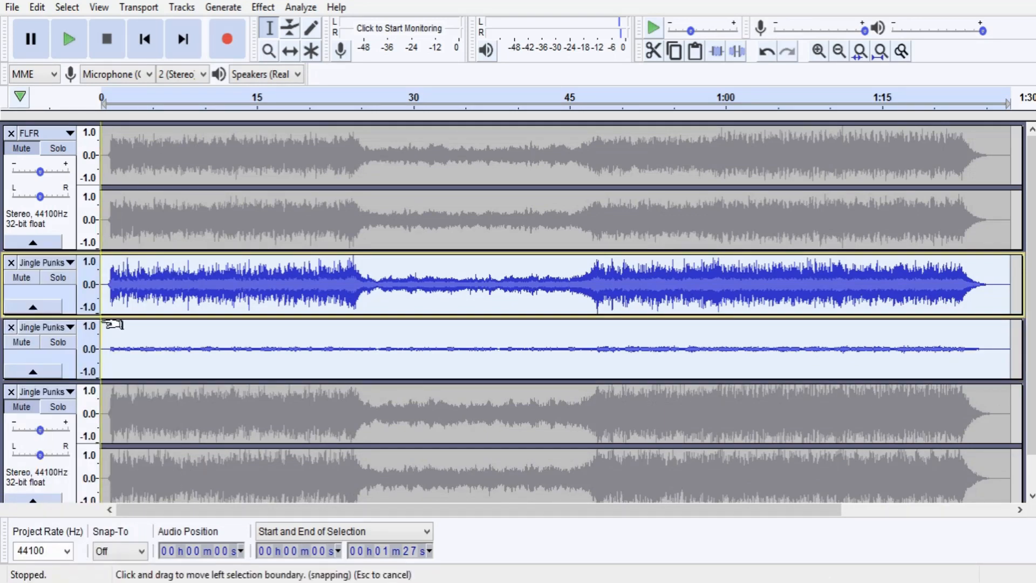
pyautogui.moveTo(113, 315); pyautogui.dragTo(114, 370)
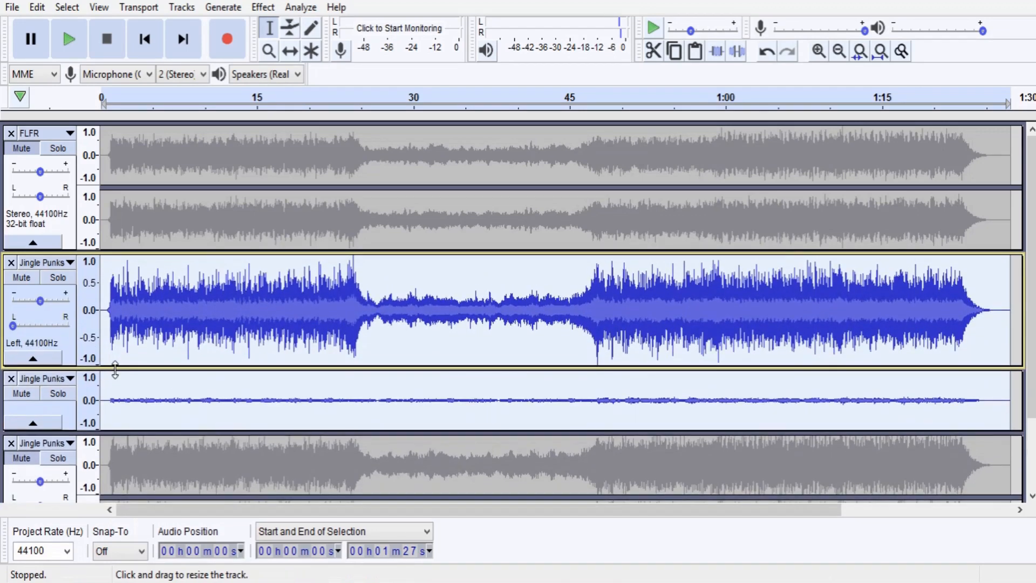
pyautogui.moveTo(115, 431); pyautogui.dragTo(115, 474)
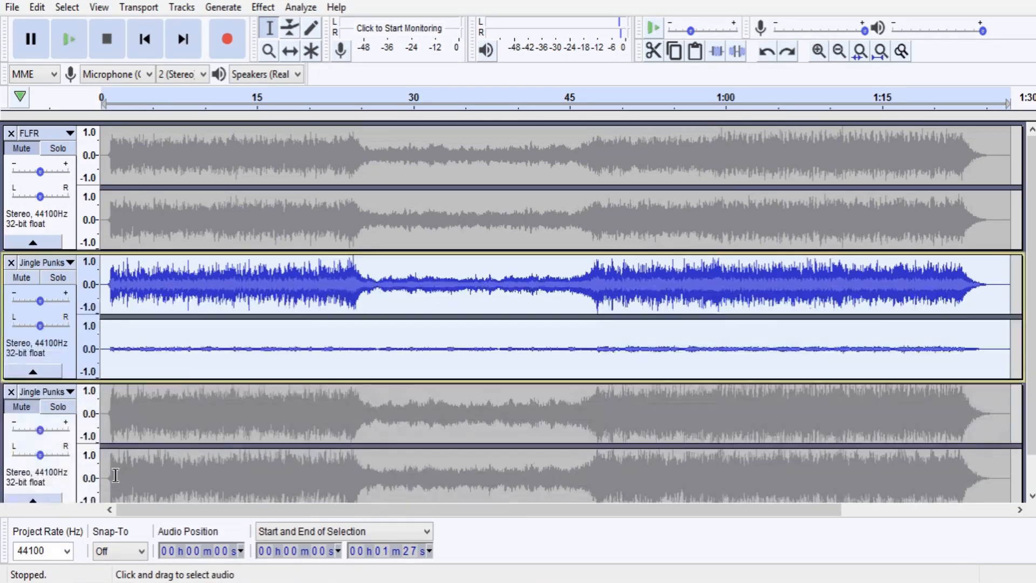
pyautogui.hotkey('ctrl', 'z')
# Step: Split the CLFE-processed stereo track to mono, increase the height of both resulting tracks, and select the lower one
pyautogui.click(69, 264)
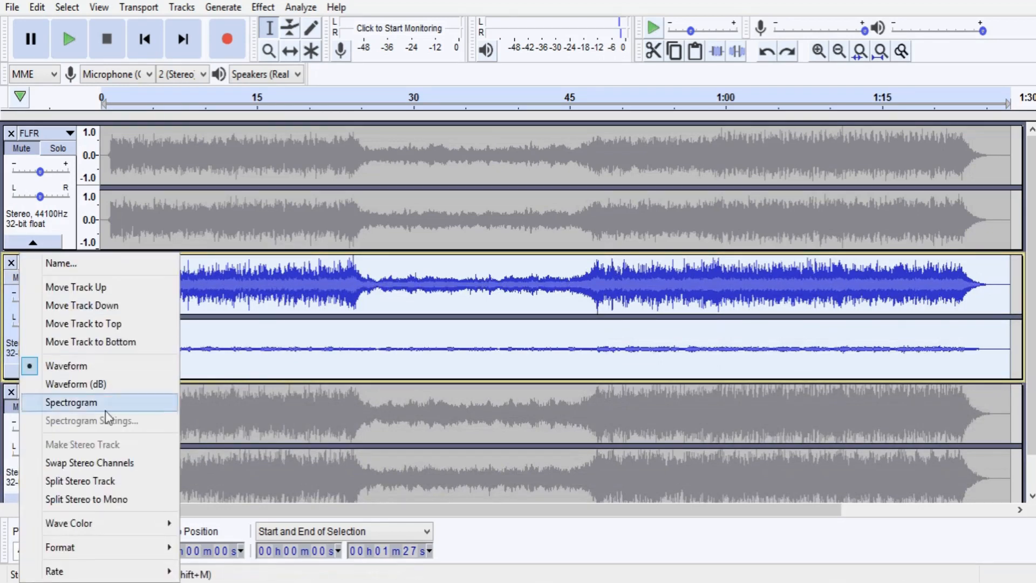
pyautogui.click(118, 508)
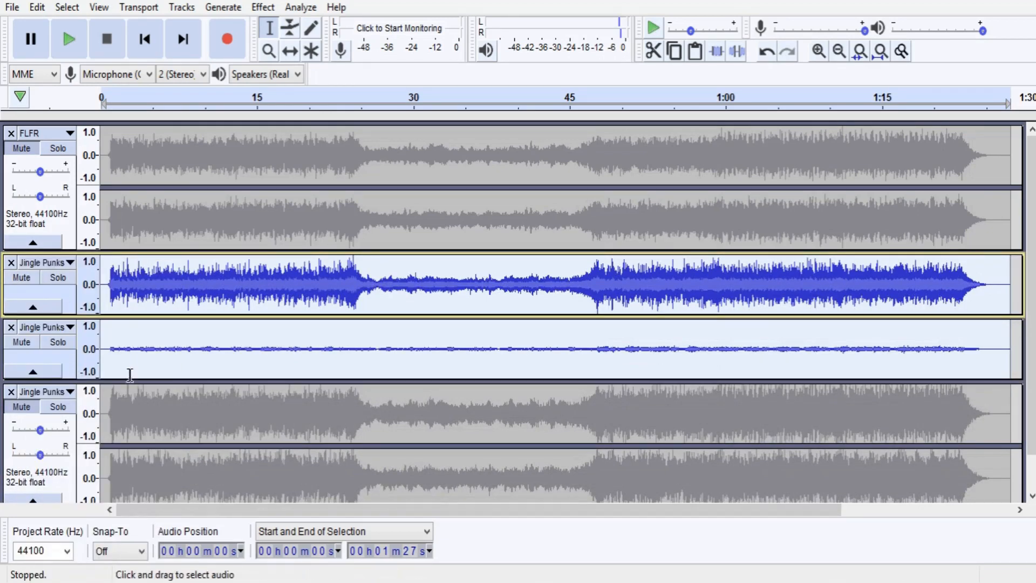
pyautogui.moveTo(129, 379); pyautogui.dragTo(129, 429)
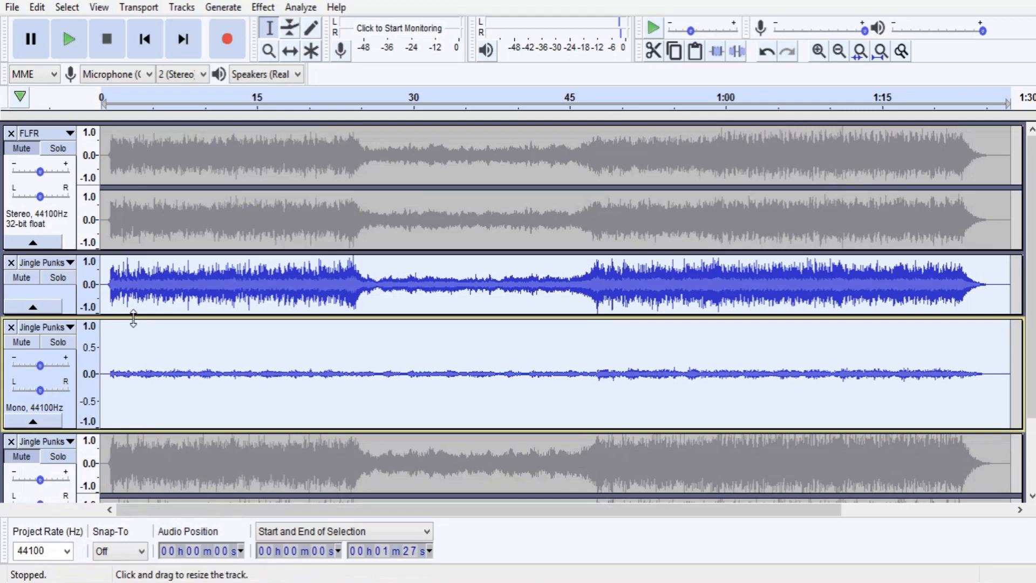
pyautogui.moveTo(132, 316); pyautogui.dragTo(140, 363)
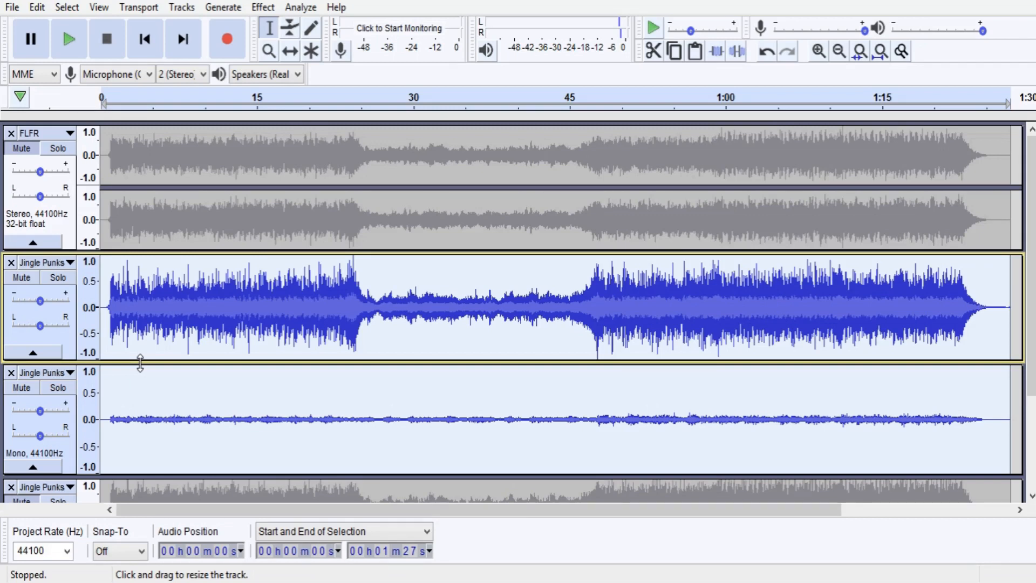
pyautogui.click(66, 471)
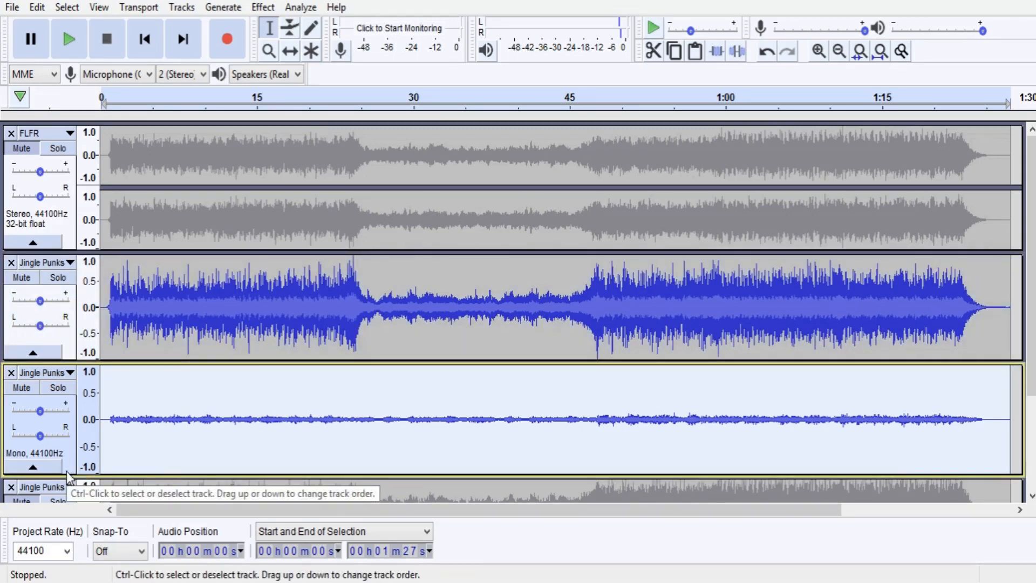
# Step: Normalize the lower mono LFE track and reduce its gain slightly
pyautogui.click(261, 8)
pyautogui.click(365, 298)
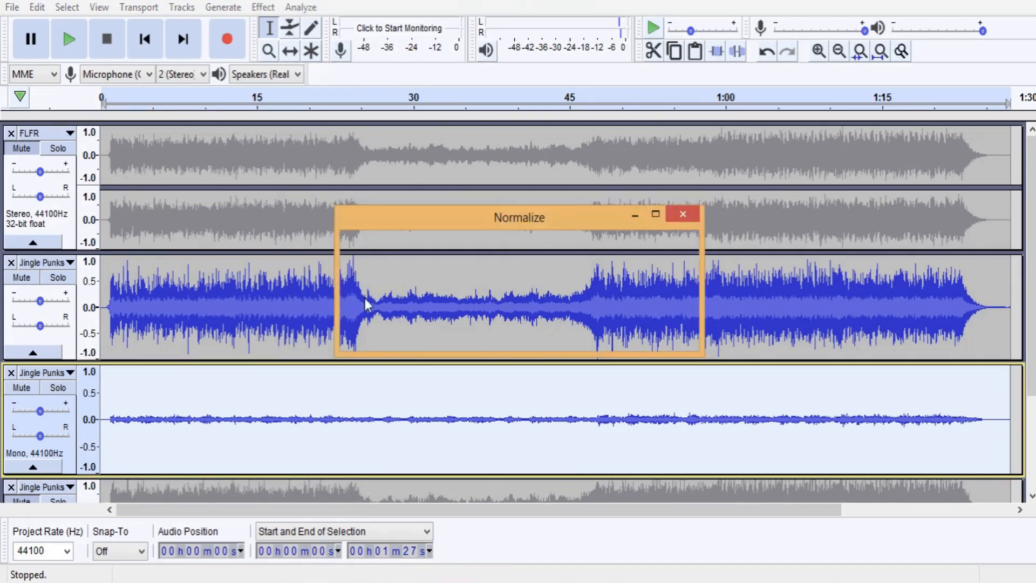
pyautogui.click(567, 331)
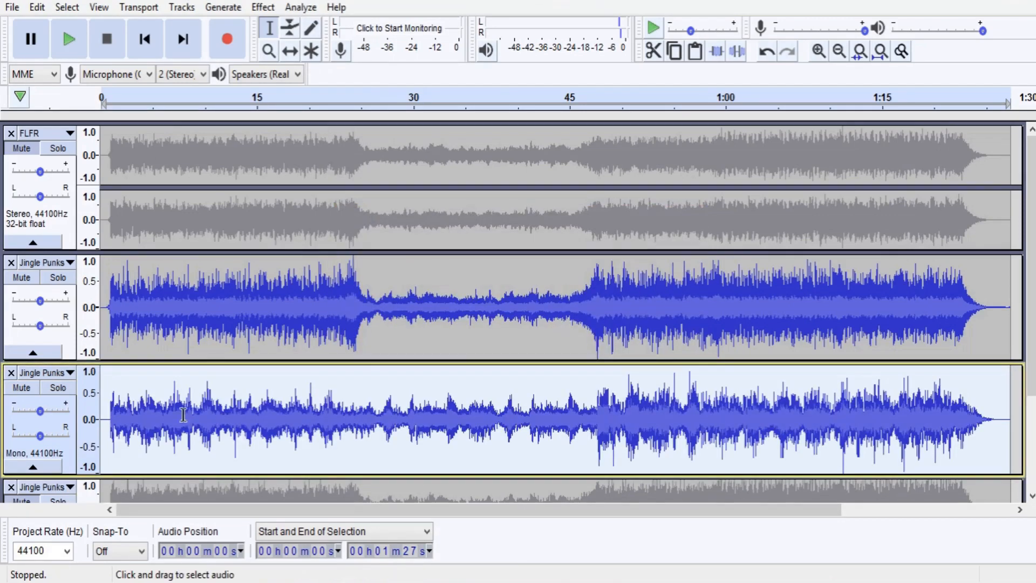
pyautogui.moveTo(40, 411); pyautogui.dragTo(33, 413)
# Step: Mute the mono LFE track and select the mono center track above it
pyautogui.click(70, 351)
pyautogui.click(72, 465)
pyautogui.click(30, 392)
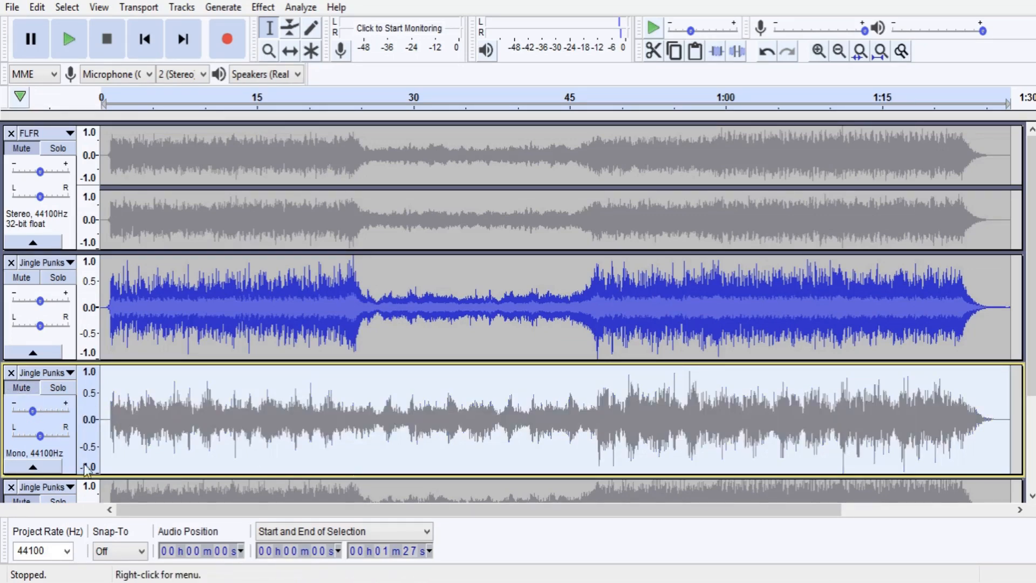
pyautogui.click(72, 353)
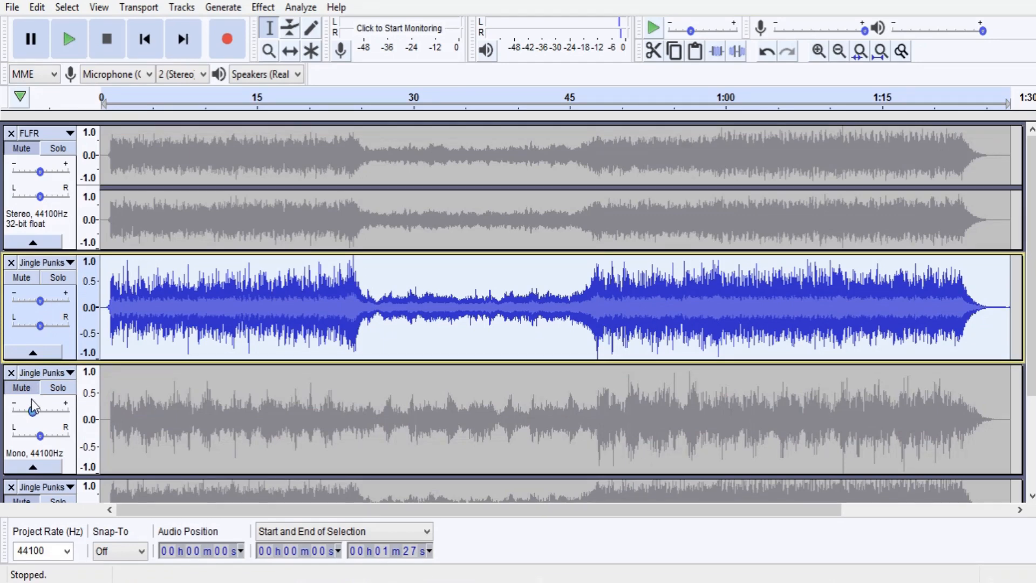
# Step: Mute the center track, audition the original stereo track below the LFE track, stop playback, and mute that stereo track again
pyautogui.scroll(-3, 44, 340)
pyautogui.click(22, 171)
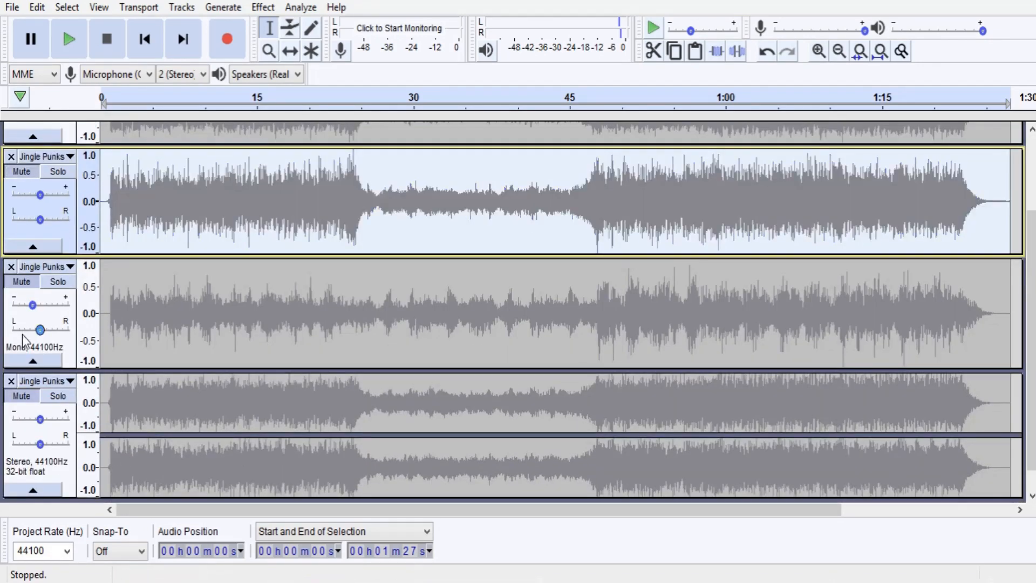
pyautogui.scroll(-1, 22, 334)
pyautogui.click(22, 369)
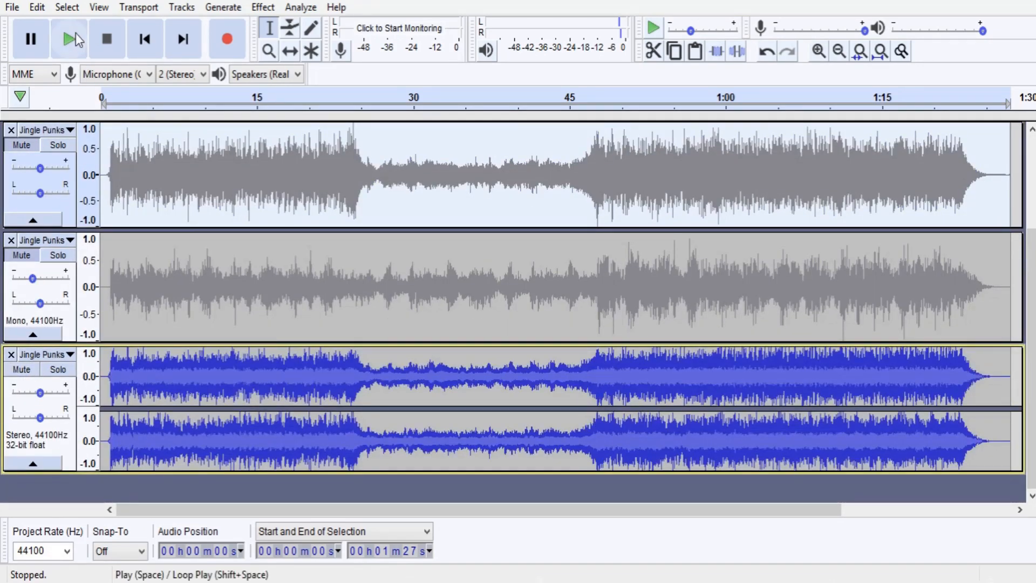
pyautogui.click(70, 39)
pyautogui.scroll(3, 23, 265)
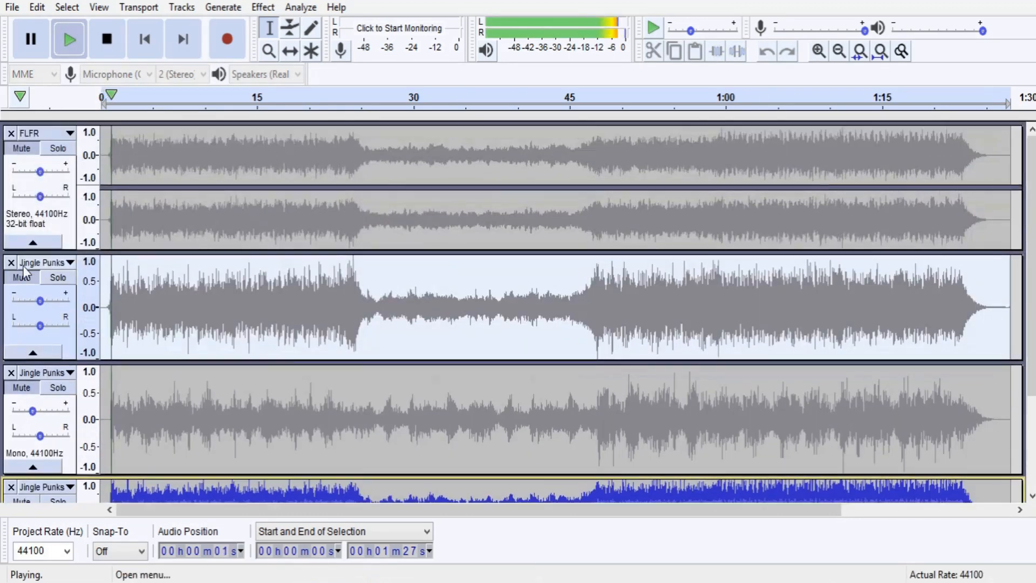
pyautogui.scroll(-3, 23, 265)
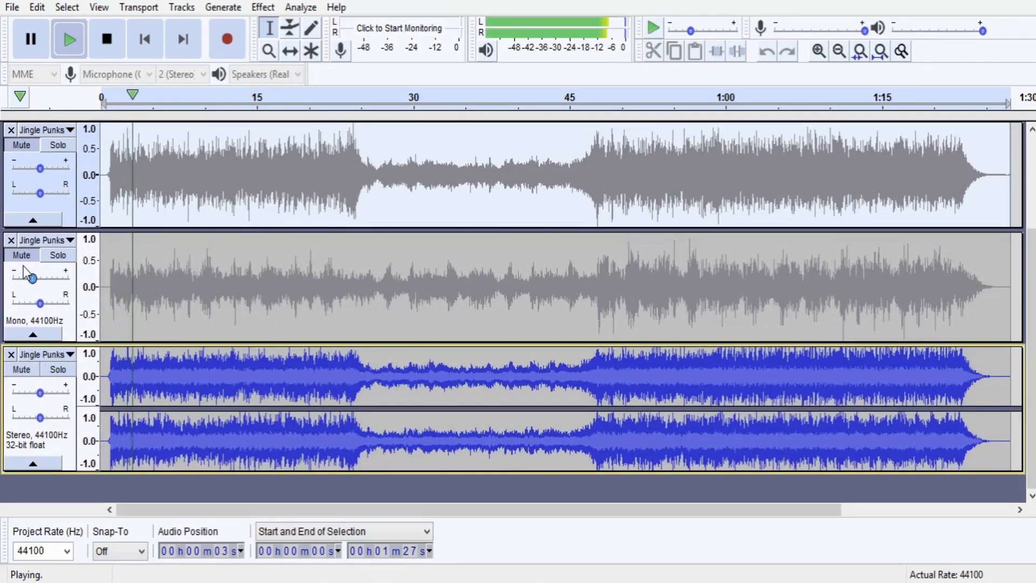
pyautogui.click(104, 28)
pyautogui.click(21, 369)
# Step: Unmute the mono center track and normalize it
pyautogui.scroll(5, 21, 356)
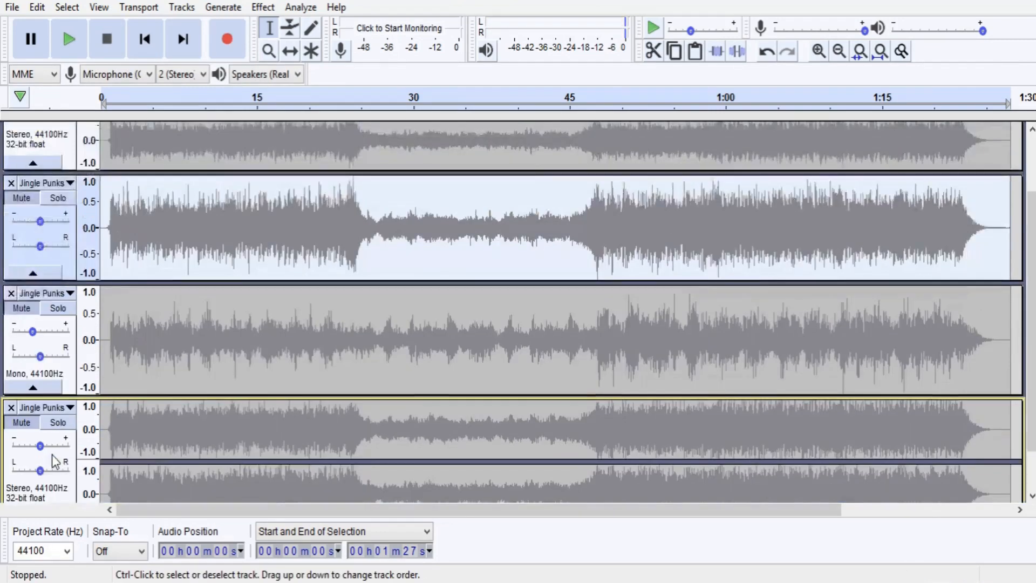
pyautogui.click(30, 280)
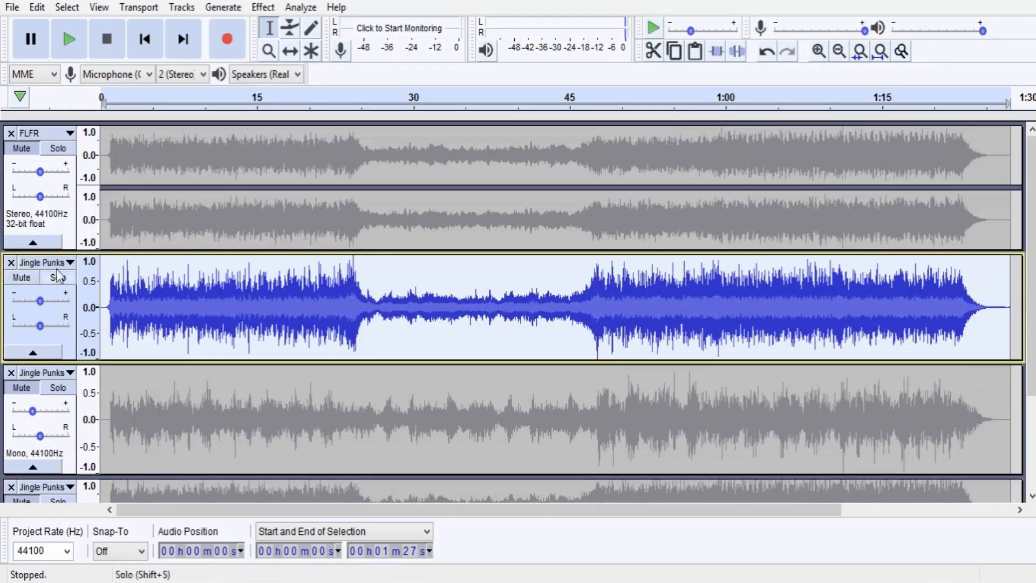
pyautogui.click(263, 8)
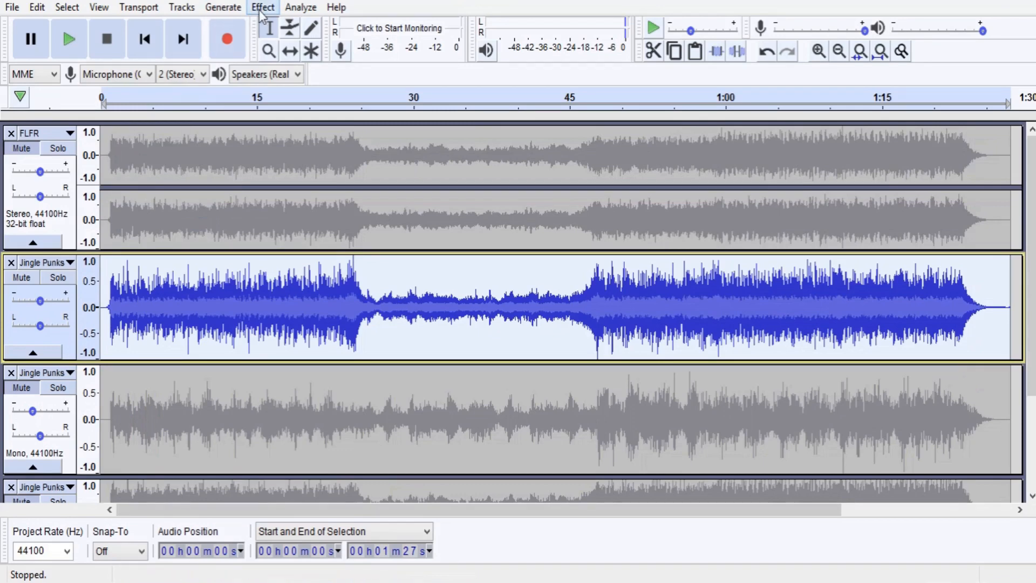
pyautogui.click(314, 287)
pyautogui.press('Return')
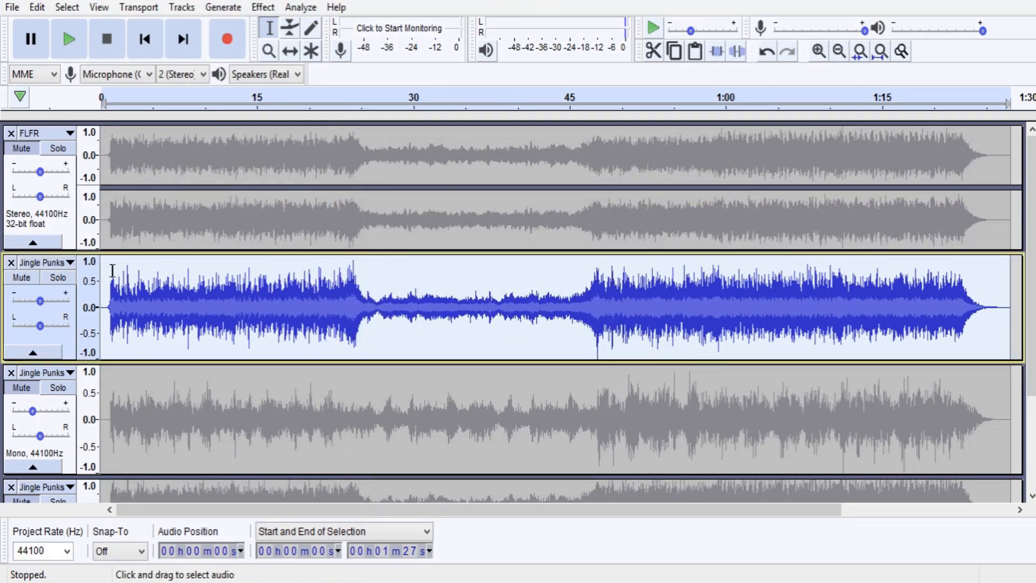
# Step: Play the normalized center track alone, stop playback, and mute the track
pyautogui.click(74, 47)
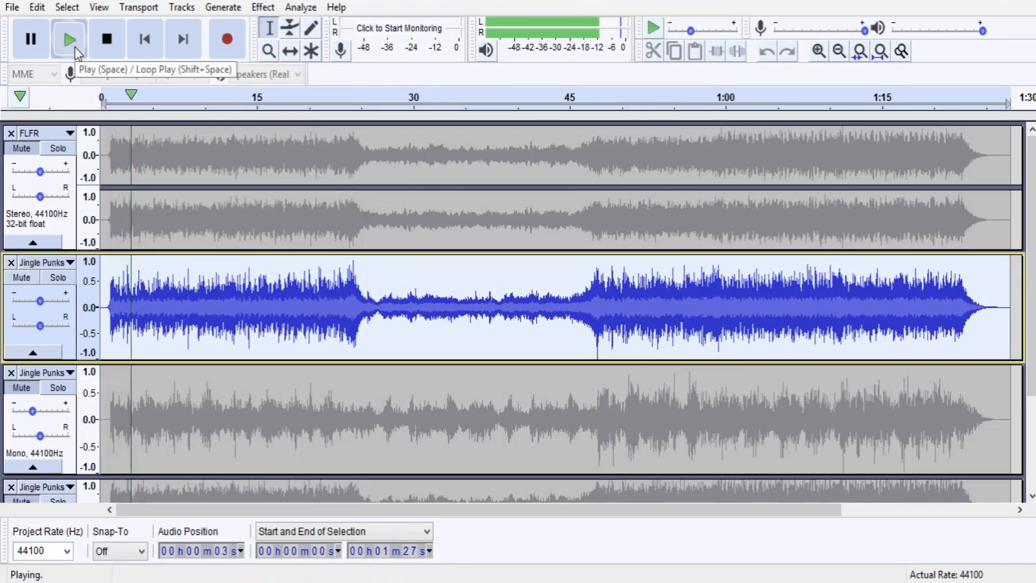
pyautogui.click(116, 39)
pyautogui.click(27, 280)
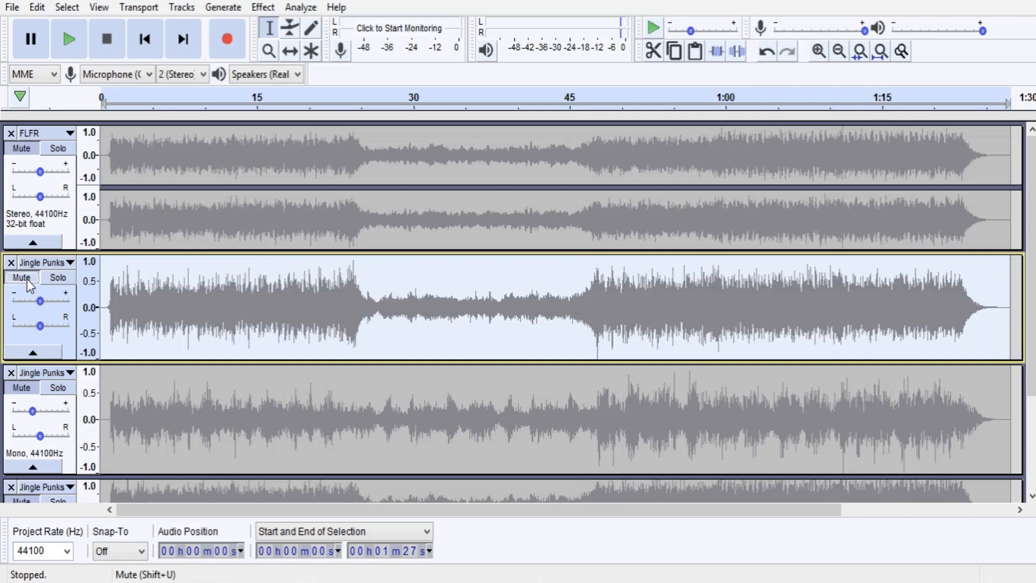
# Step: Unmute the mono LFE track, audition it alone, stop playback, and mute it again
pyautogui.click(22, 387)
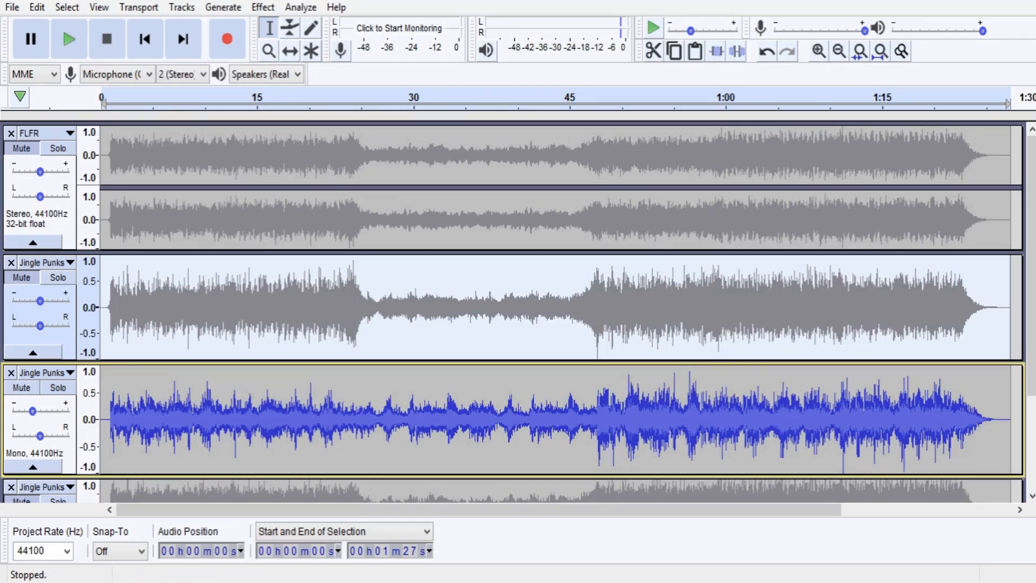
pyautogui.click(82, 44)
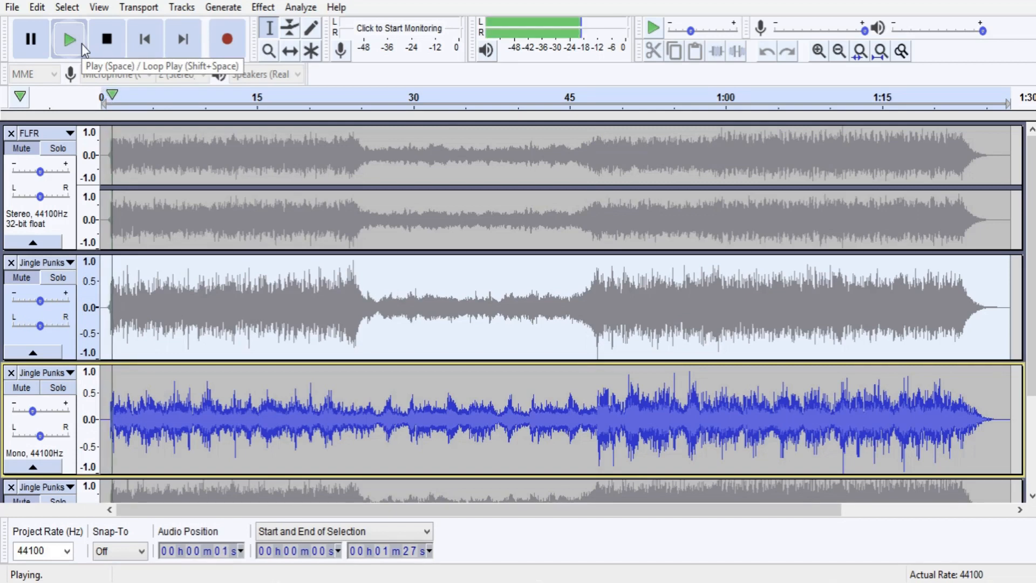
pyautogui.click(109, 41)
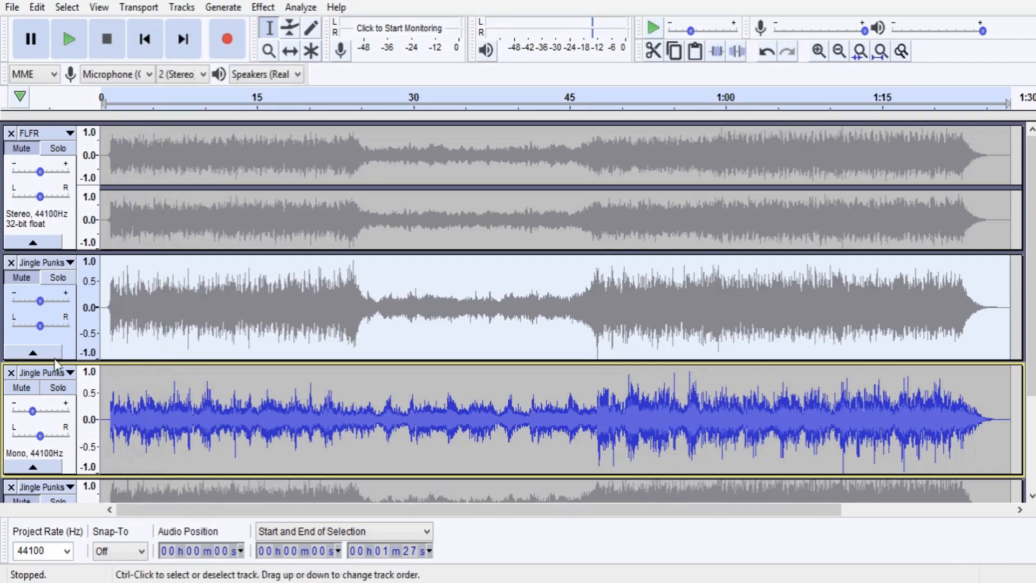
pyautogui.click(31, 390)
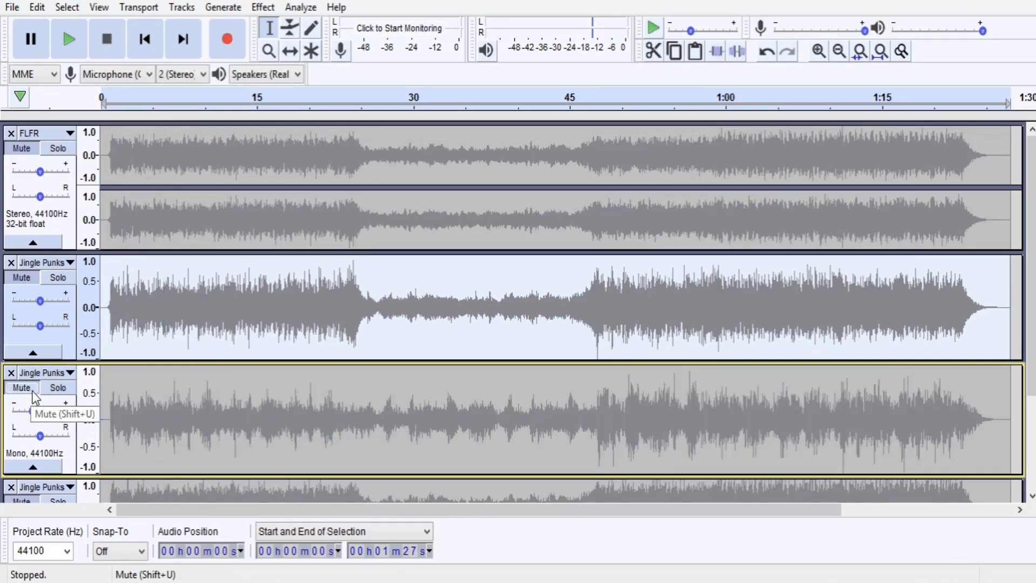
# Step: Duplicate the muted original stereo track below the LFE track and select the lower copy
pyautogui.scroll(-3, 74, 440)
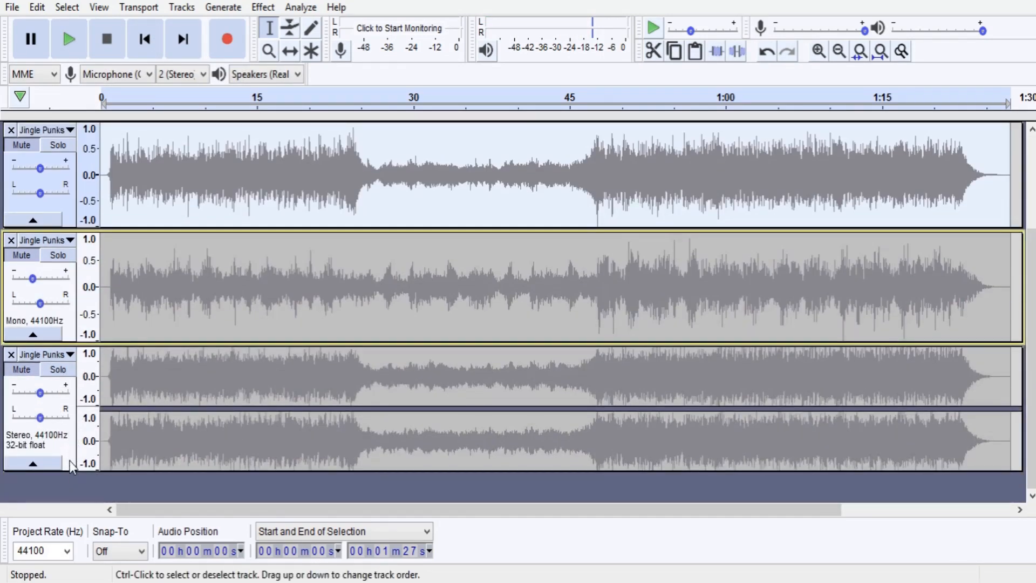
pyautogui.click(70, 461)
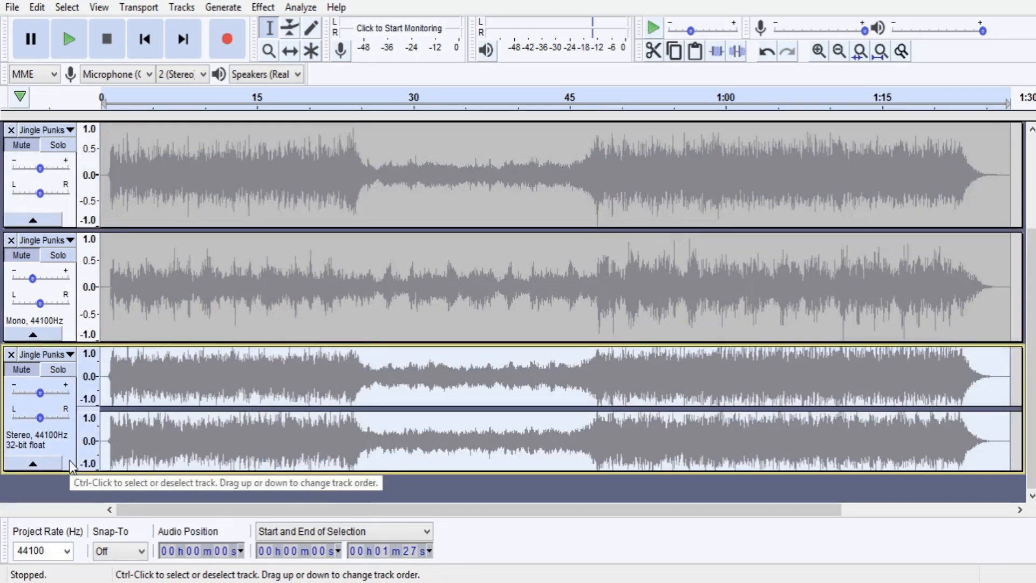
pyautogui.hotkey('ctrl', 'd')
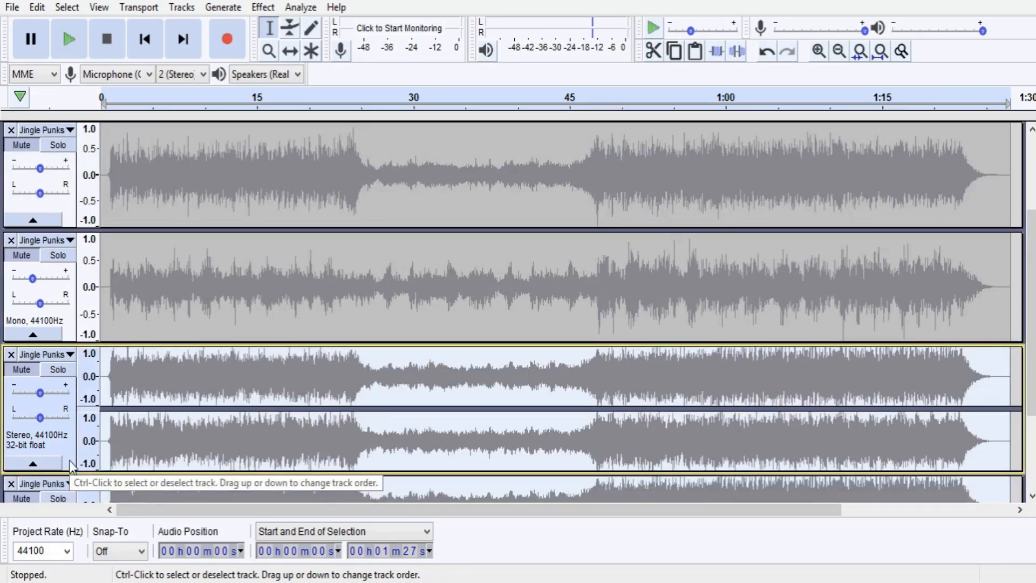
pyautogui.scroll(-3, 71, 457)
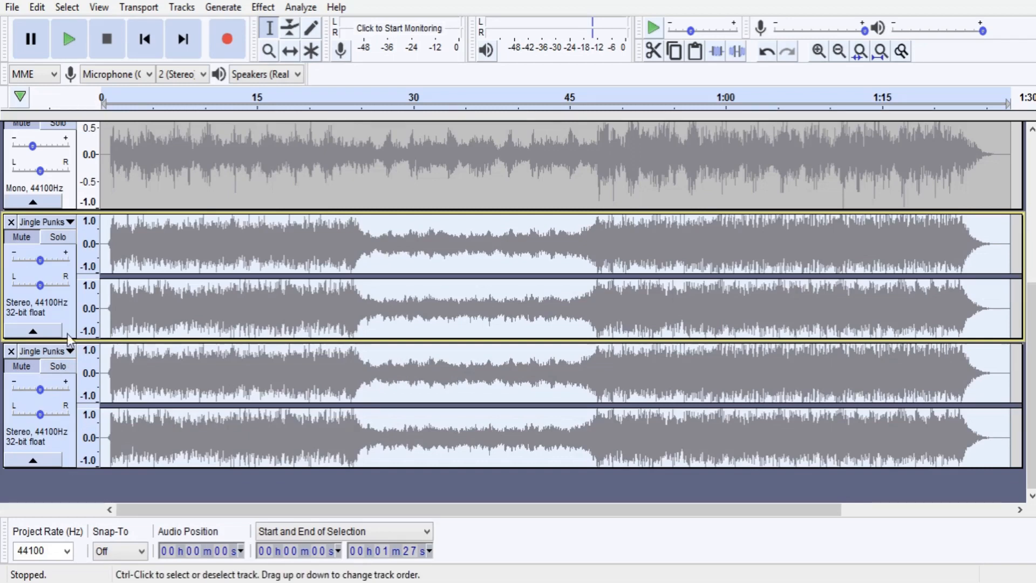
pyautogui.click(67, 334)
pyautogui.click(71, 453)
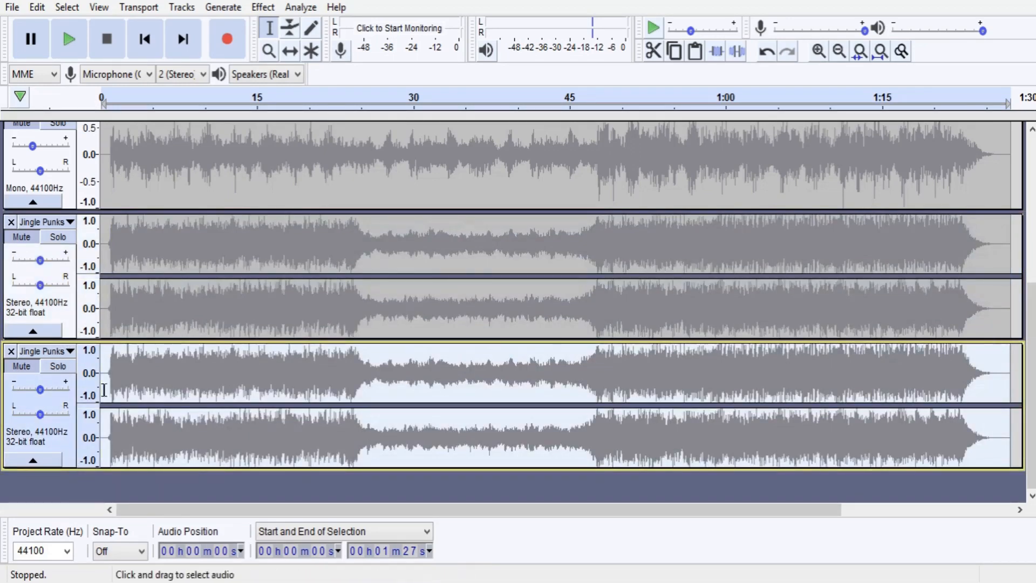
# Step: Apply the sLsR surround generator effect to the upper of the two stereo copies and close the effect
pyautogui.click(73, 325)
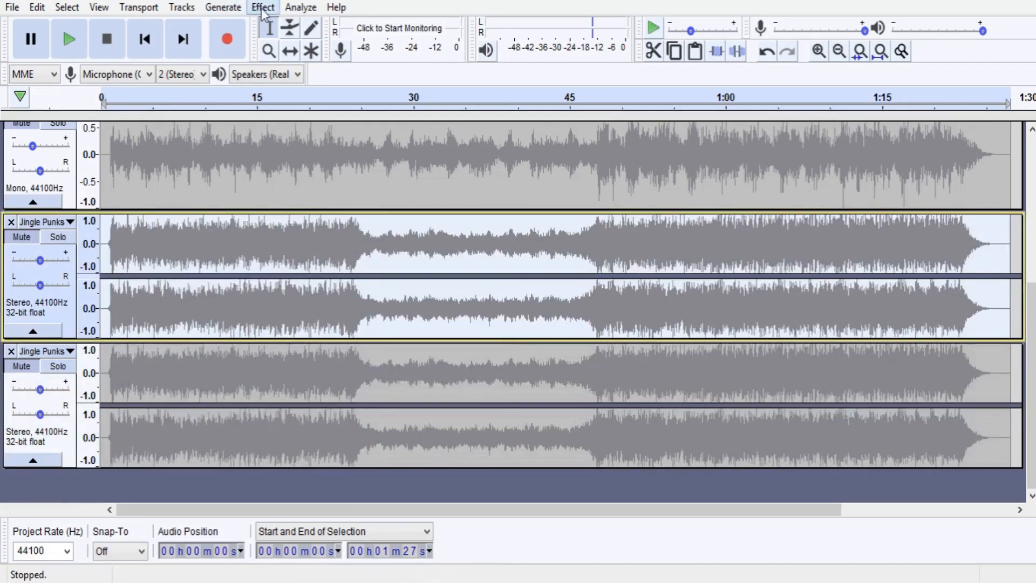
pyautogui.click(223, 7)
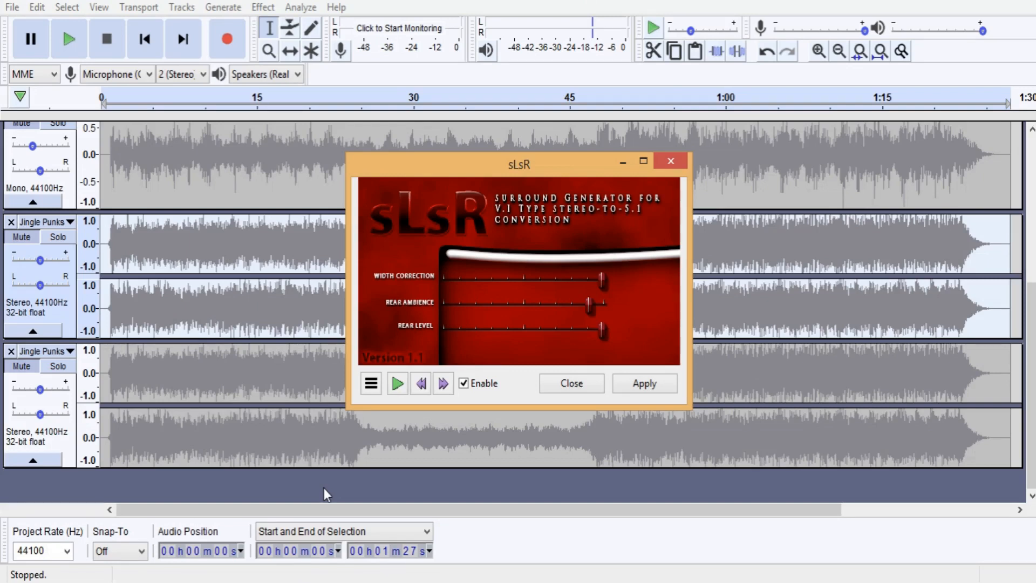
pyautogui.click(636, 388)
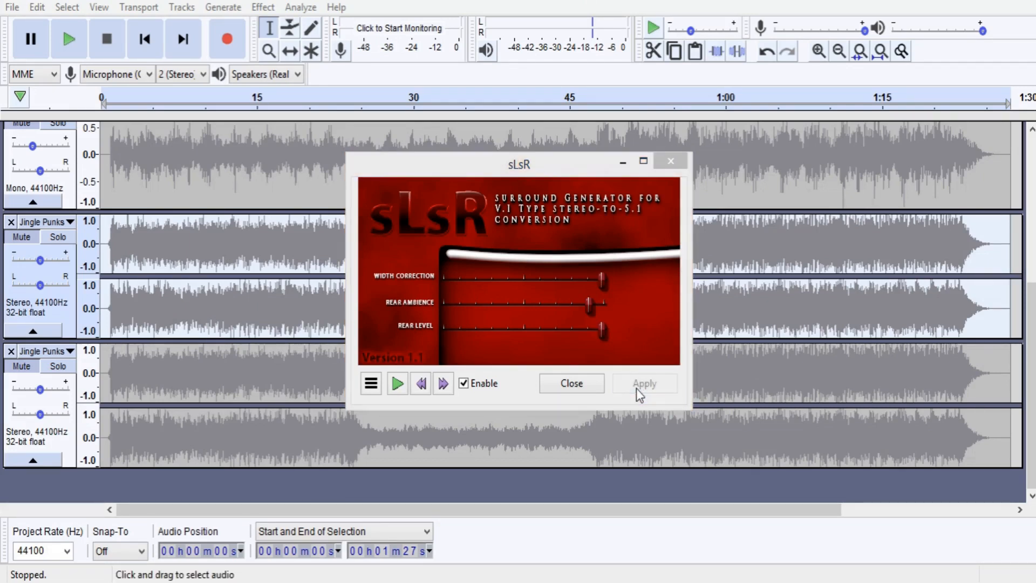
pyautogui.click(588, 387)
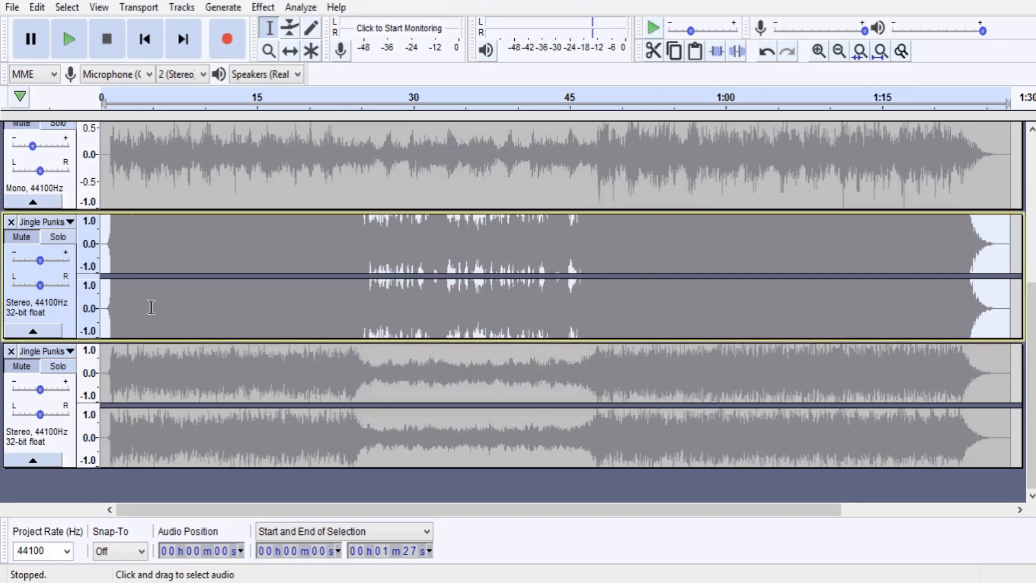
# Step: Unmute the sLsR-processed stereo track and normalize it to 0.0 dB with DC offset removal
pyautogui.click(21, 238)
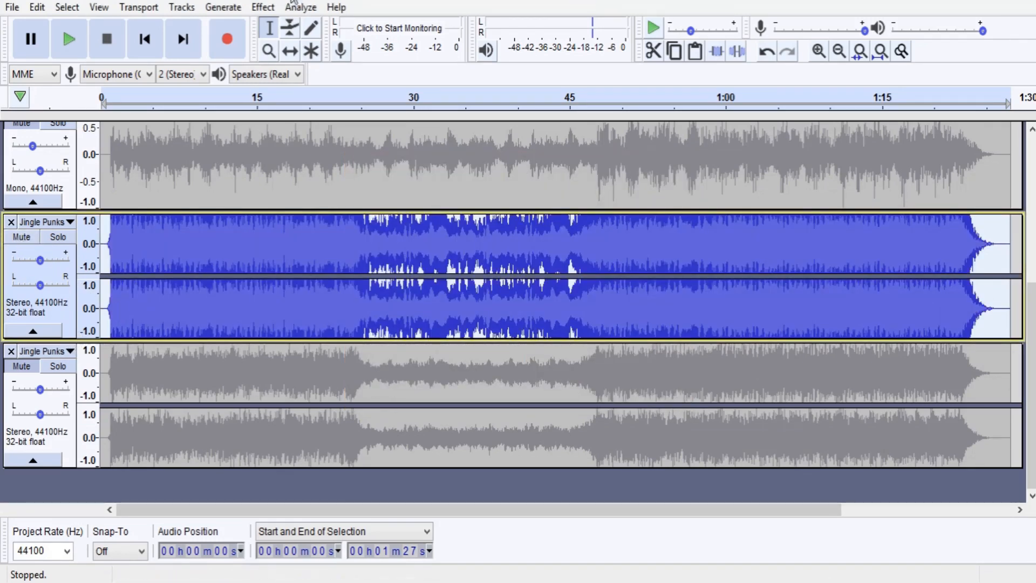
pyautogui.click(264, 8)
pyautogui.click(353, 81)
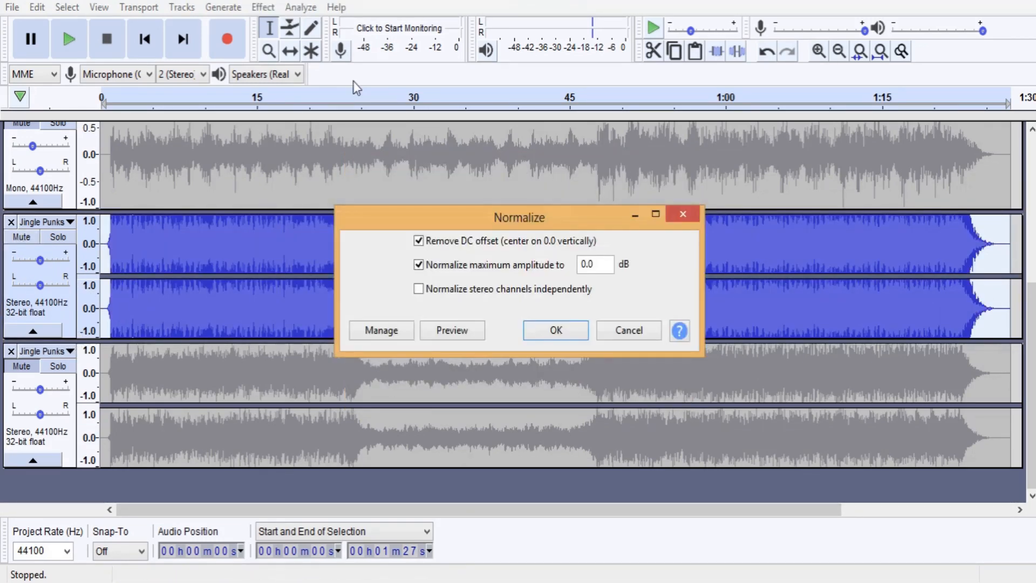
pyautogui.press('Return')
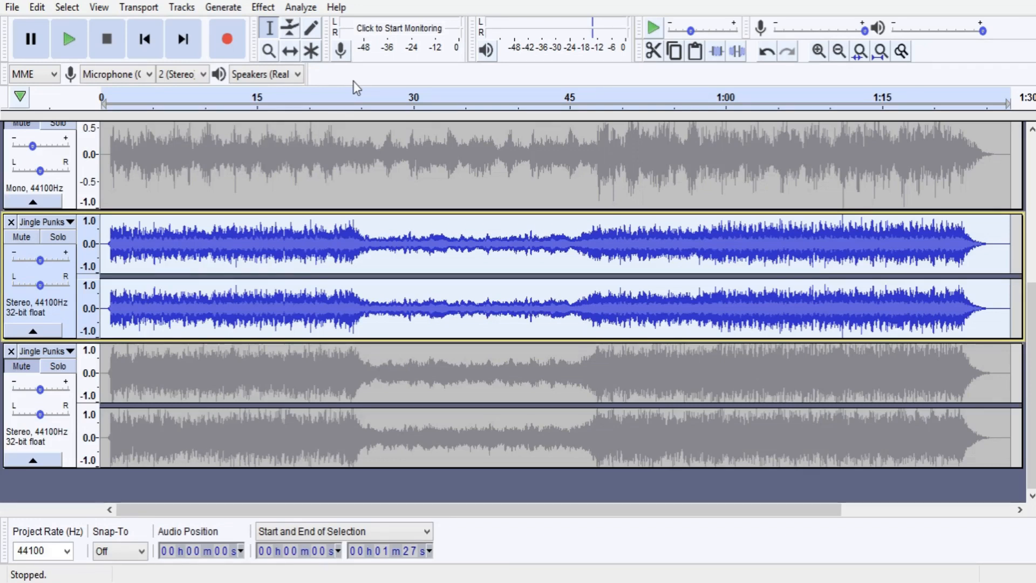
# Step: Compress the surround track with -12 dB threshold, -40 dB noise floor, 2:1 ratio, 0.20 s attack, 1.0 s release, make-up gain and peak-based compression
pyautogui.click(273, 8)
pyautogui.click(360, 159)
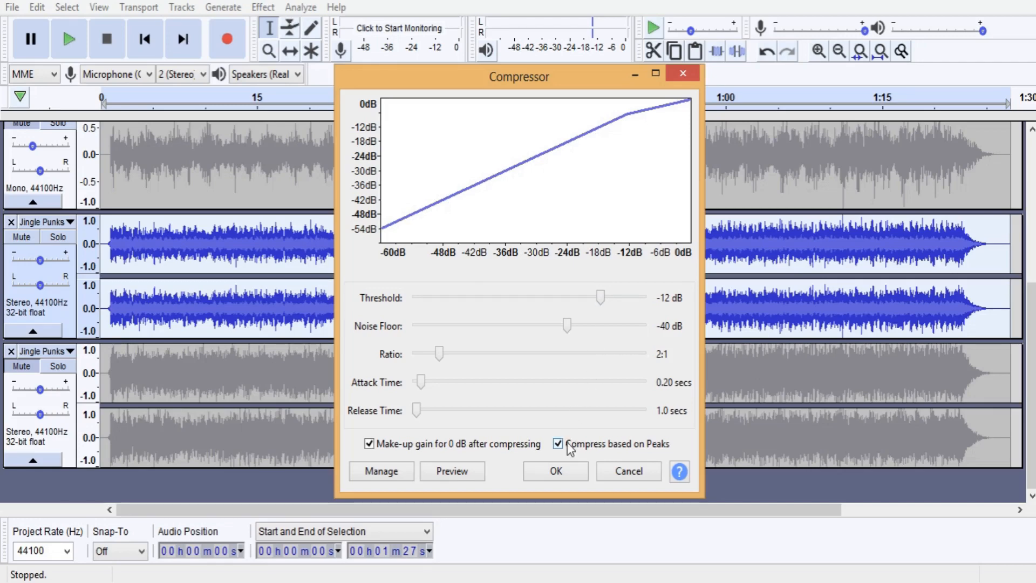
pyautogui.click(563, 469)
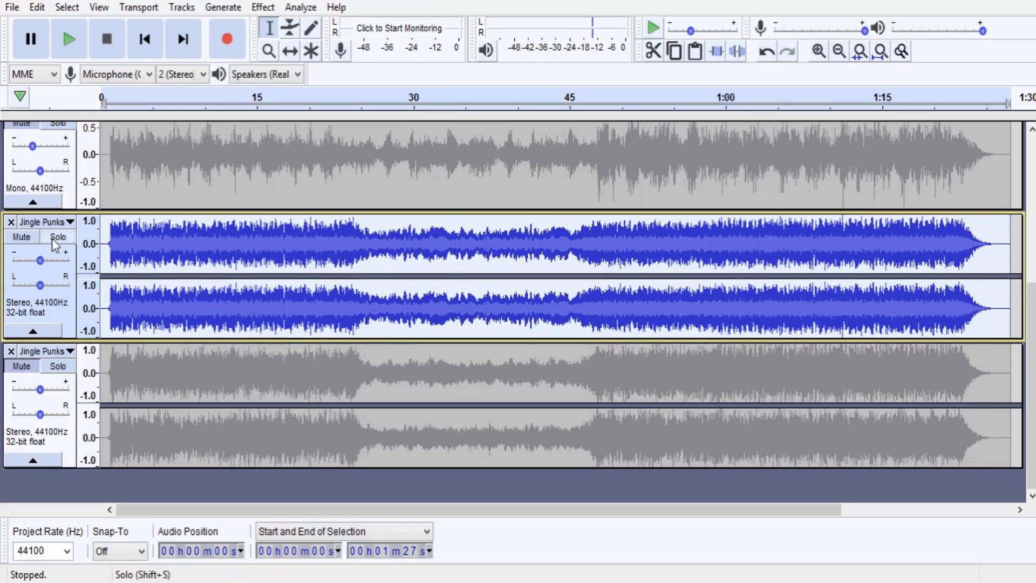
# Step: Solo the original stereo track at the end of the project, play a few seconds of it and stop playback
pyautogui.click(62, 378)
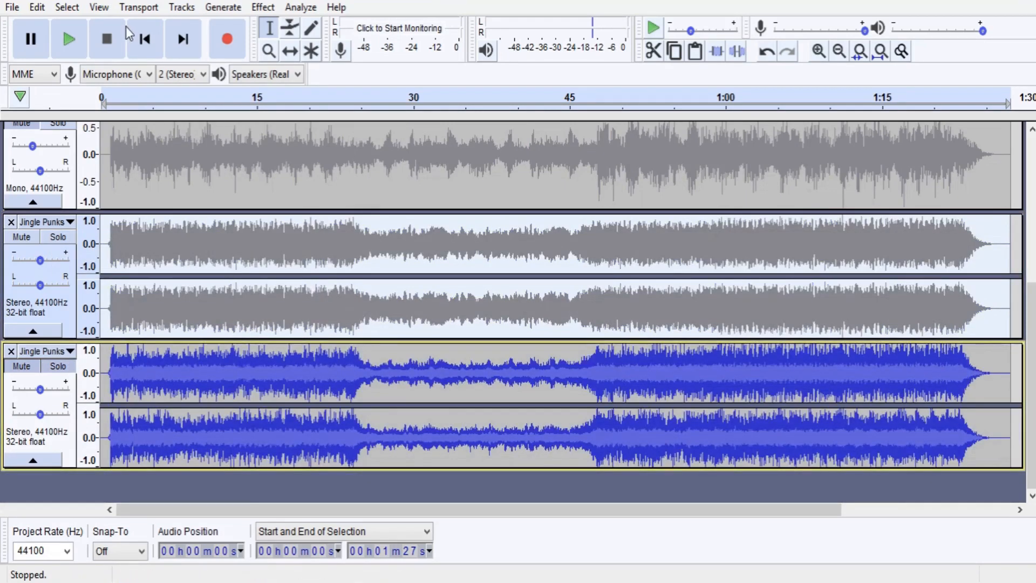
pyautogui.click(76, 33)
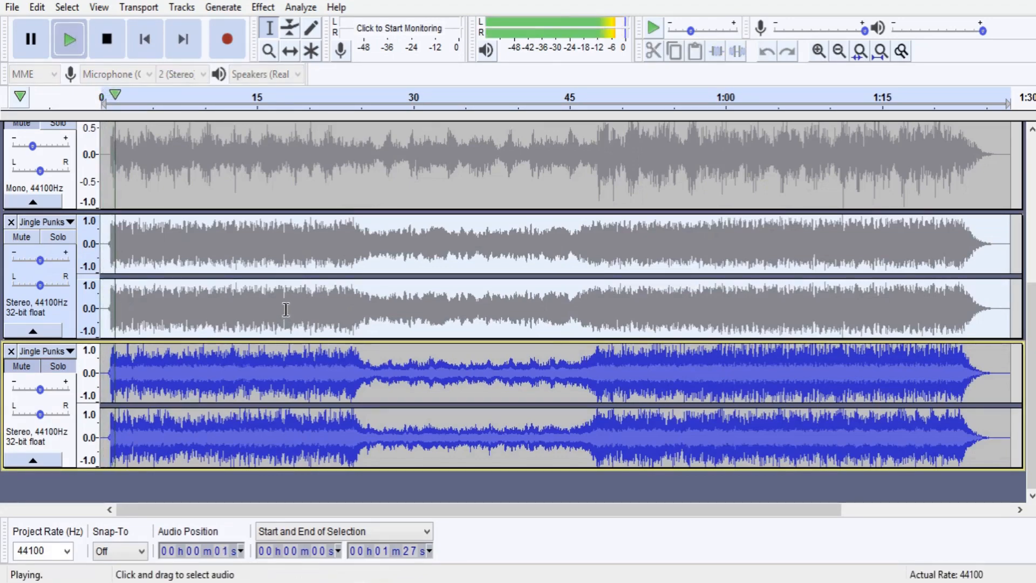
pyautogui.scroll(5, 286, 310)
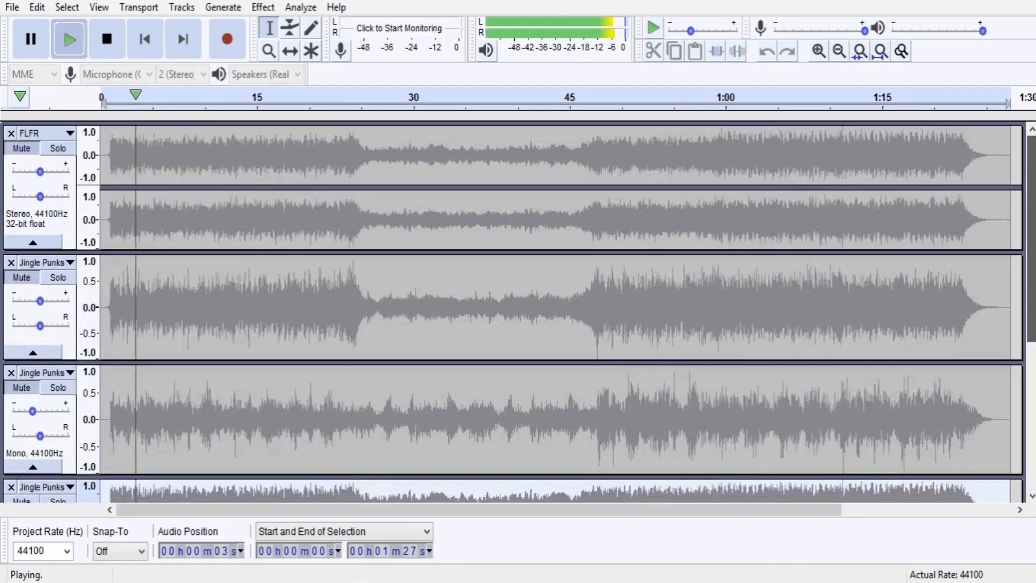
pyautogui.scroll(-5, 513, 305)
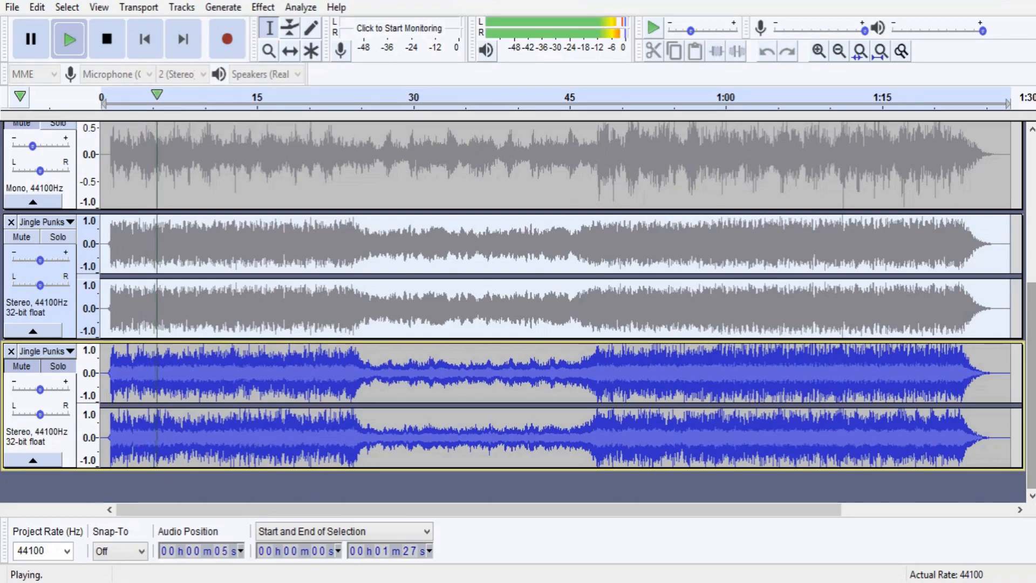
pyautogui.click(108, 39)
# Step: Release the original track's solo and play the compressed surround track briefly for comparison, stopping playback at the end
pyautogui.click(63, 270)
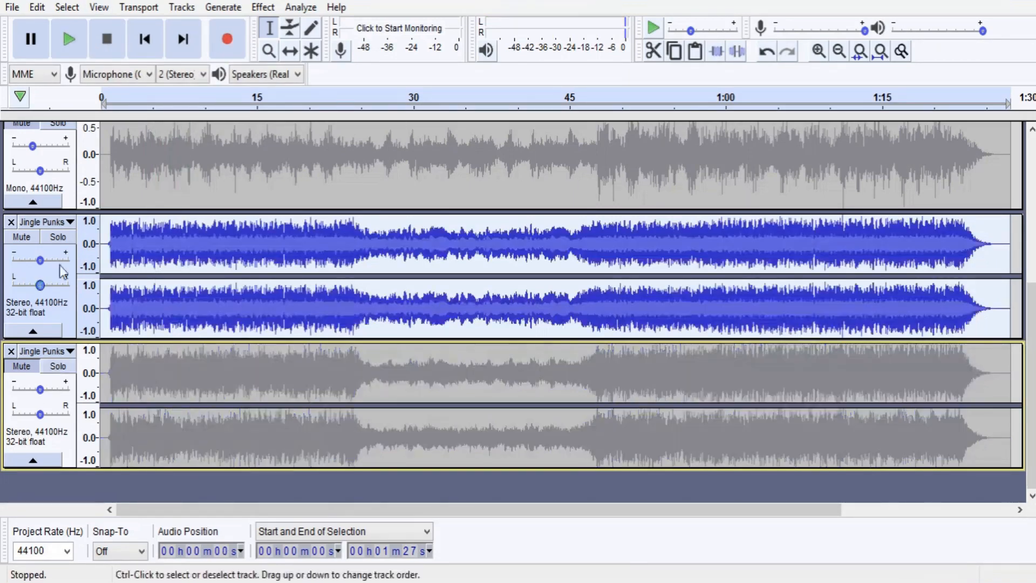
pyautogui.click(69, 39)
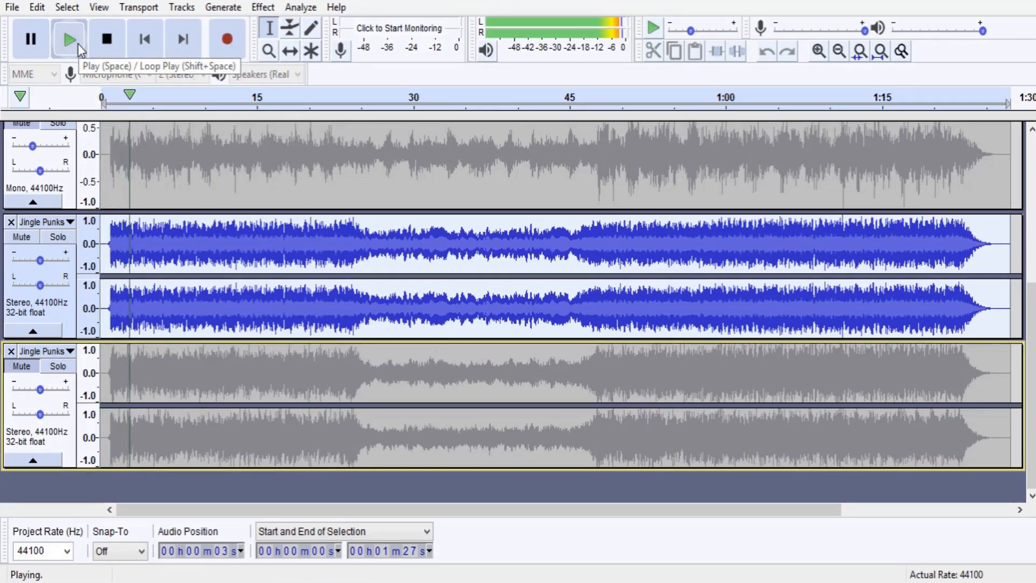
pyautogui.click(106, 46)
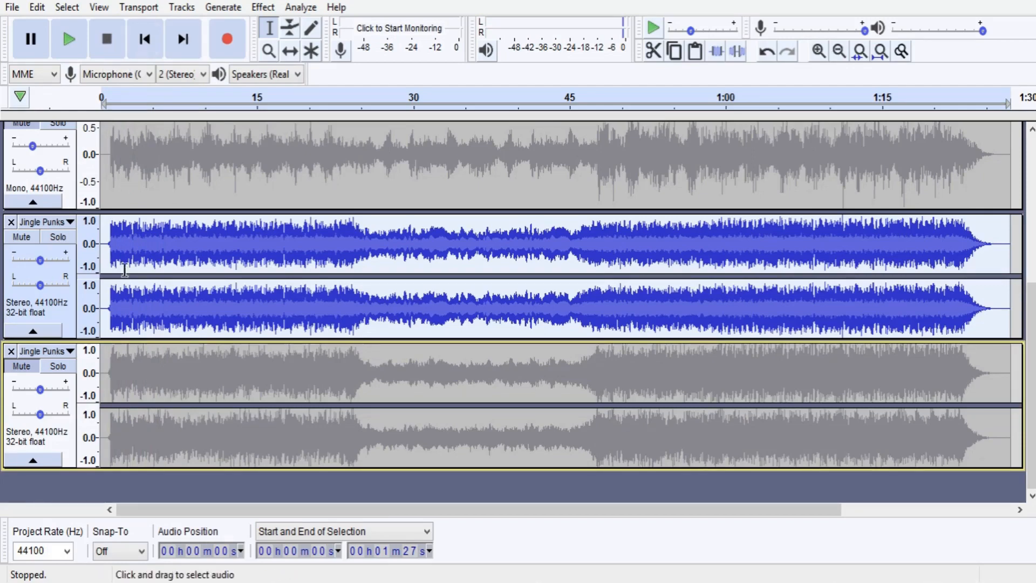
# Step: Delete the muted original stereo track below the surround track
pyautogui.scroll(5, 124, 270)
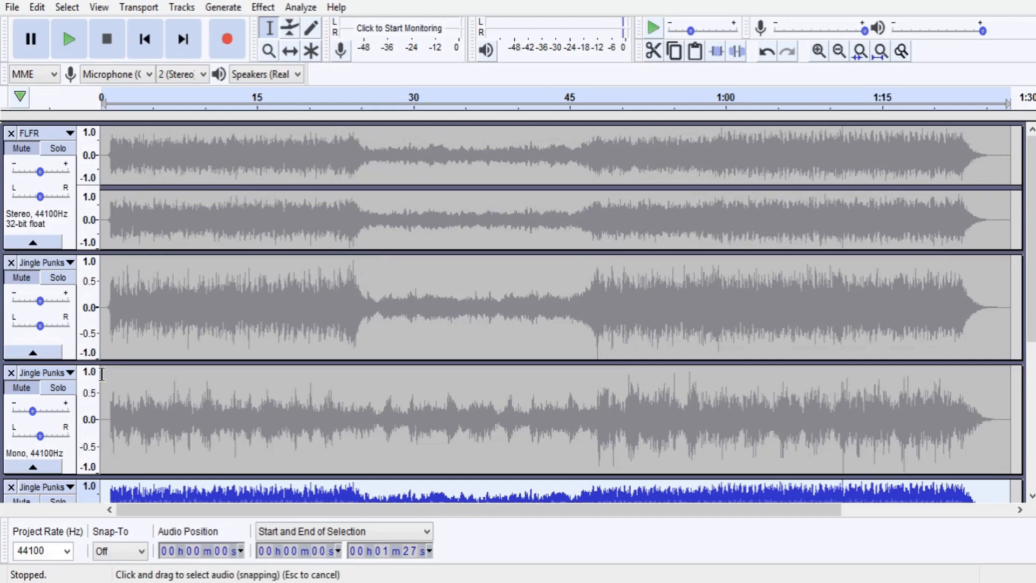
pyautogui.scroll(-5, 183, 373)
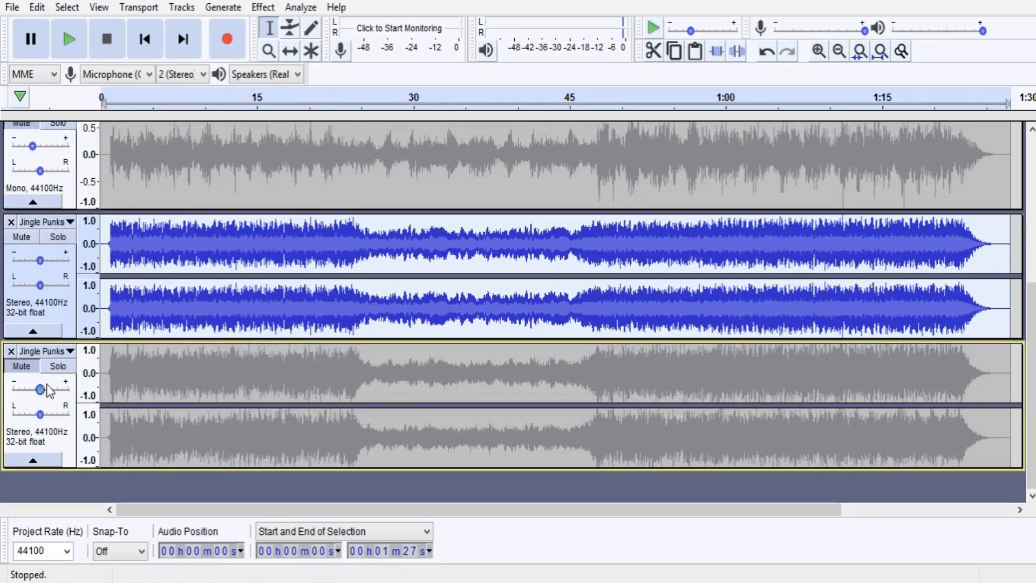
pyautogui.click(9, 354)
# Step: Unmute the LFE, center and FLFR tracks so that all 5.1 channel tracks are active
pyautogui.scroll(2, 33, 302)
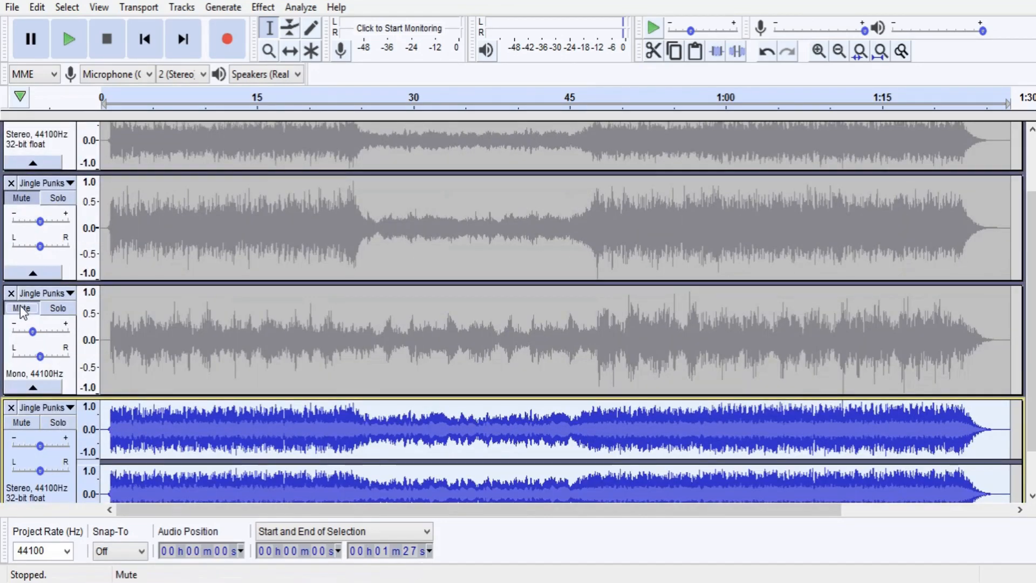
pyautogui.click(22, 308)
pyautogui.scroll(3, 22, 308)
pyautogui.click(22, 278)
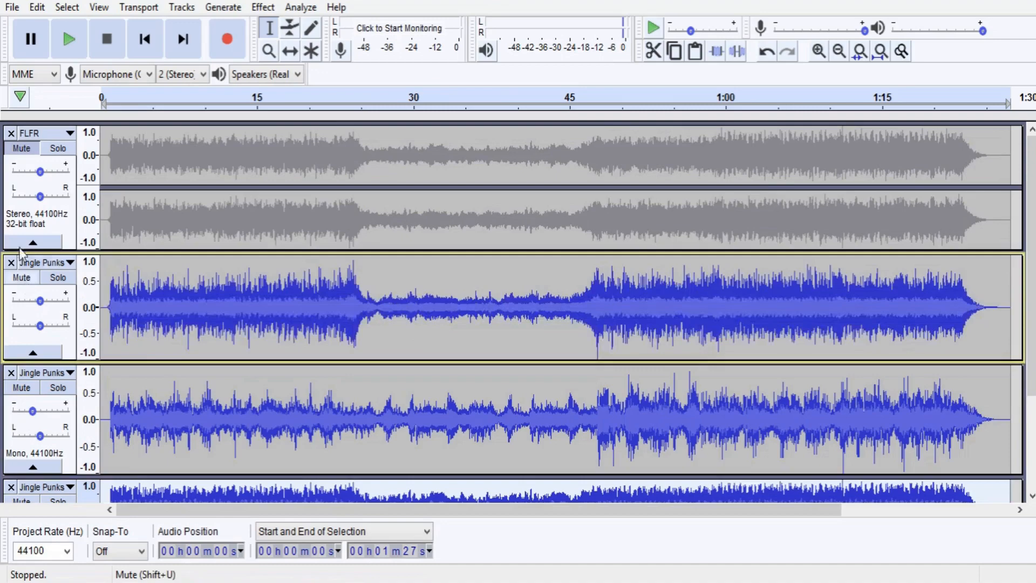
pyautogui.click(23, 149)
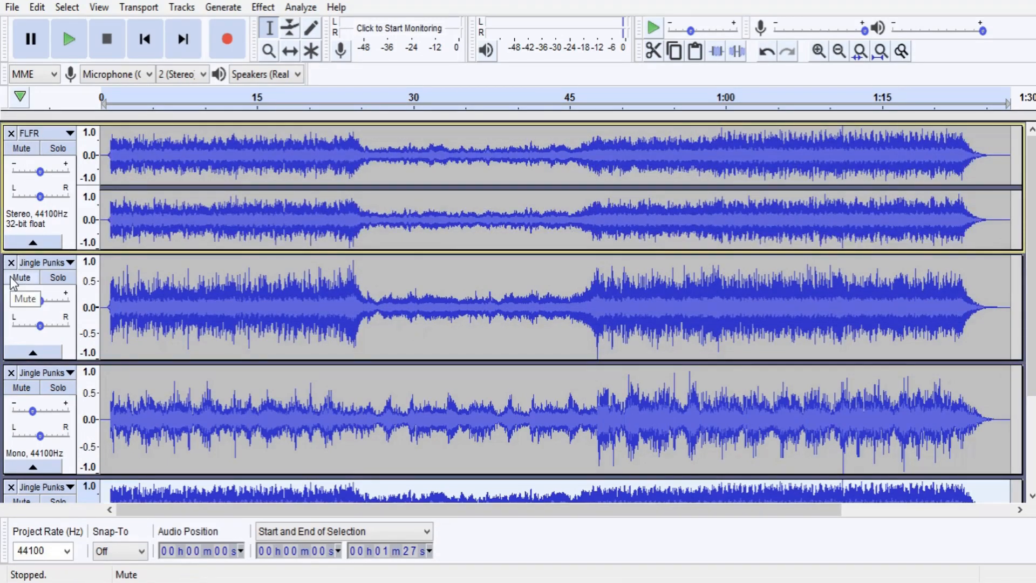
# Step: Export the project as the AC3 (FFmpeg) file "Jingle Punks - Action Hero.ac3" in the "Video - 5_1 Audio Mix" folder, with a 512 kbps bit rate
pyautogui.scroll(-3, 389, 284)
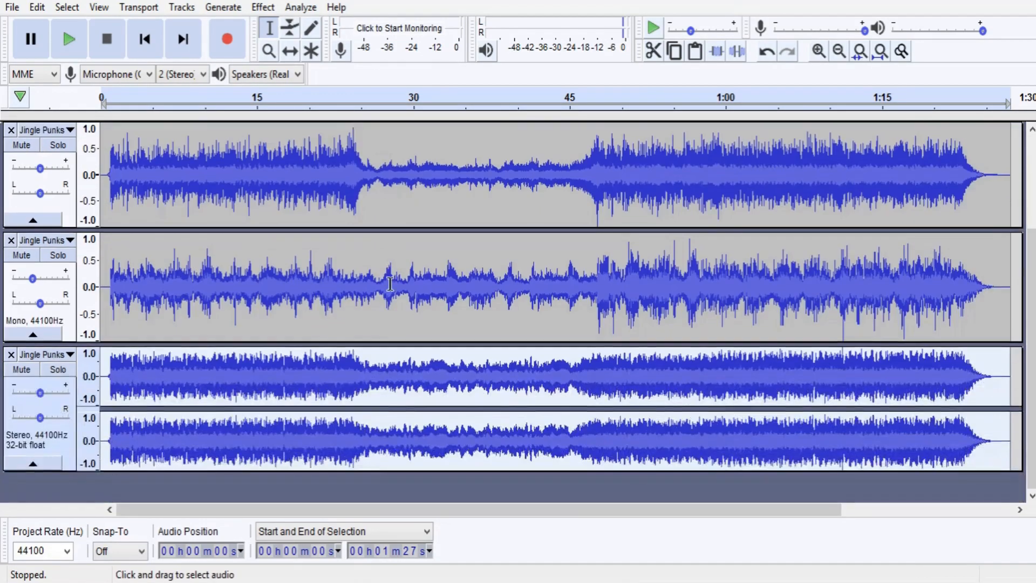
pyautogui.scroll(3, 389, 284)
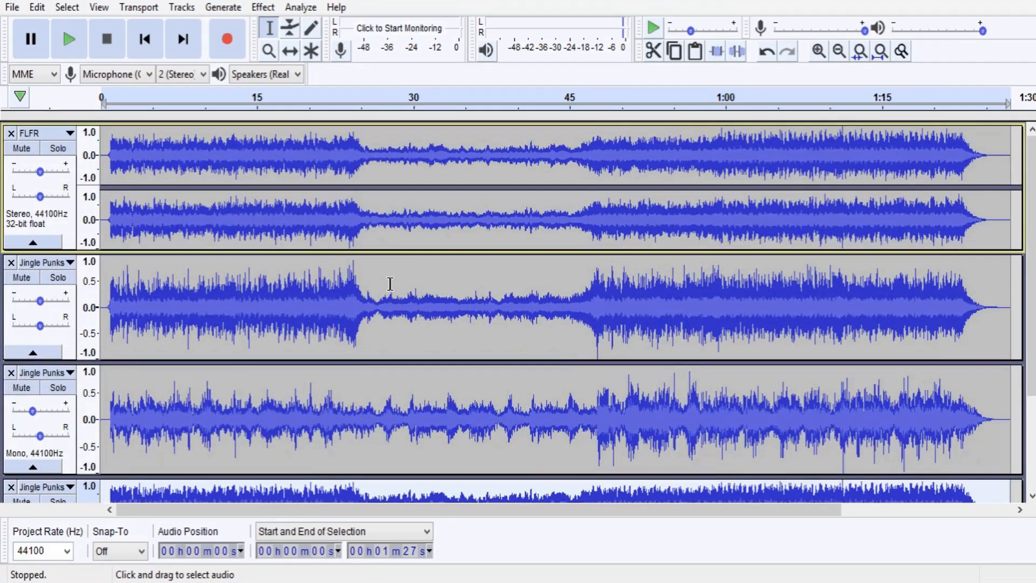
pyautogui.scroll(-3, 413, 309)
pyautogui.click(8, 7)
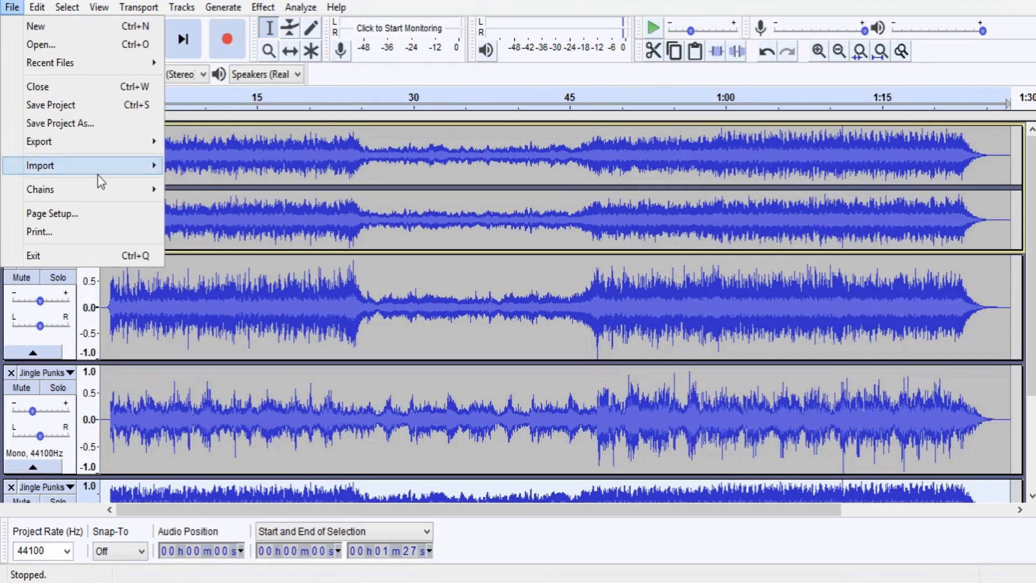
pyautogui.moveTo(105, 140)
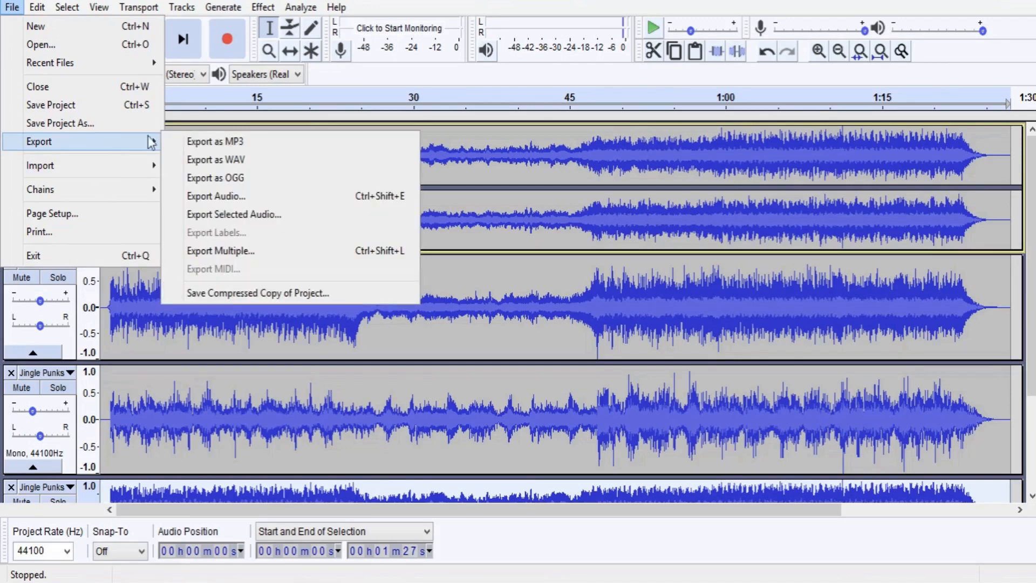
pyautogui.click(252, 196)
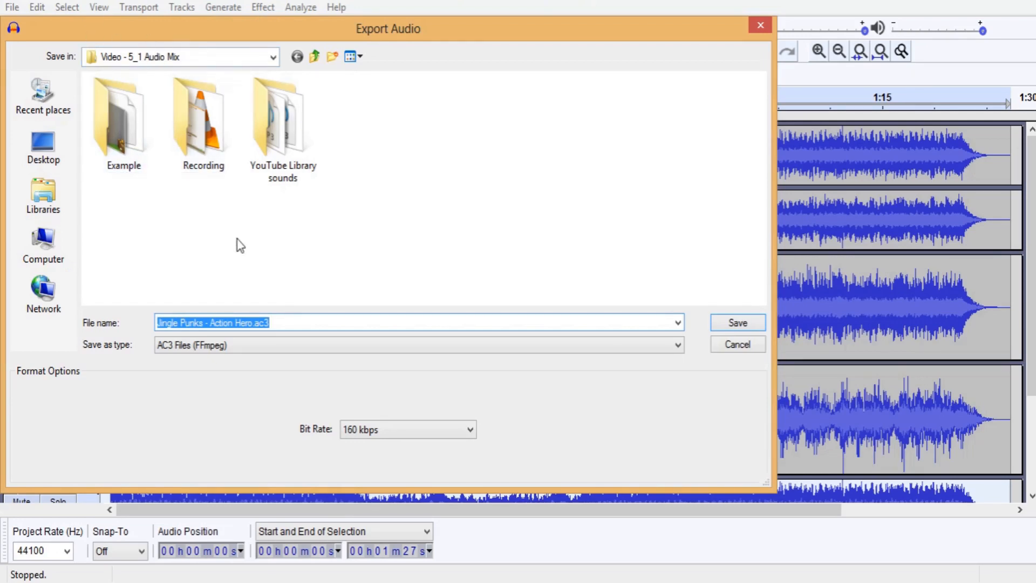
pyautogui.click(208, 323)
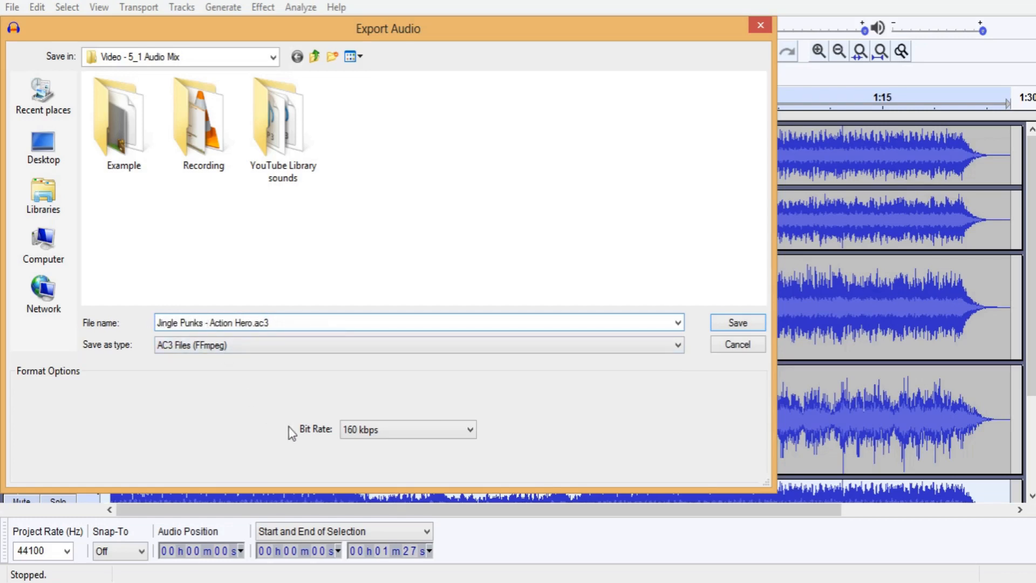
pyautogui.click(462, 430)
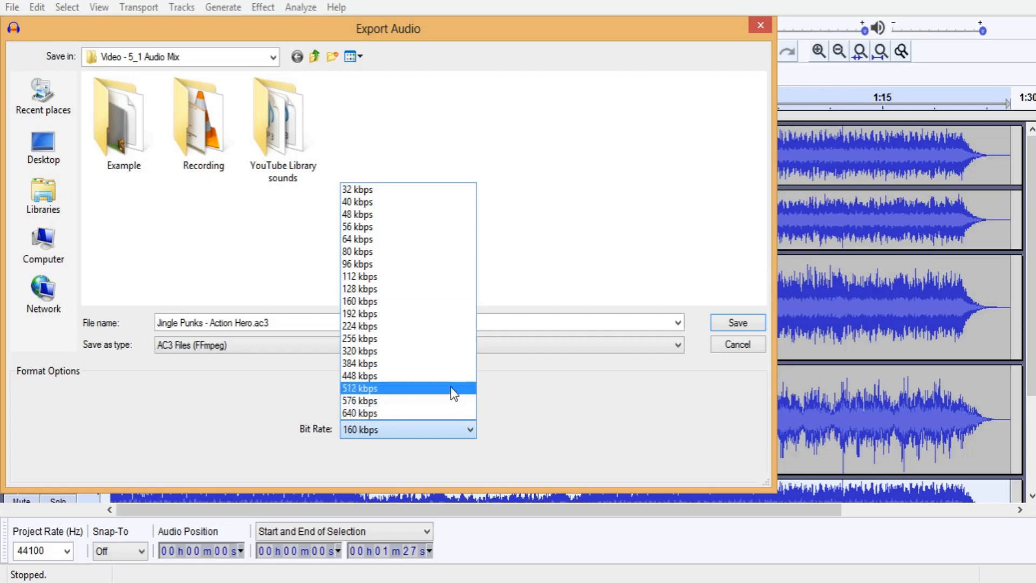
pyautogui.click(454, 388)
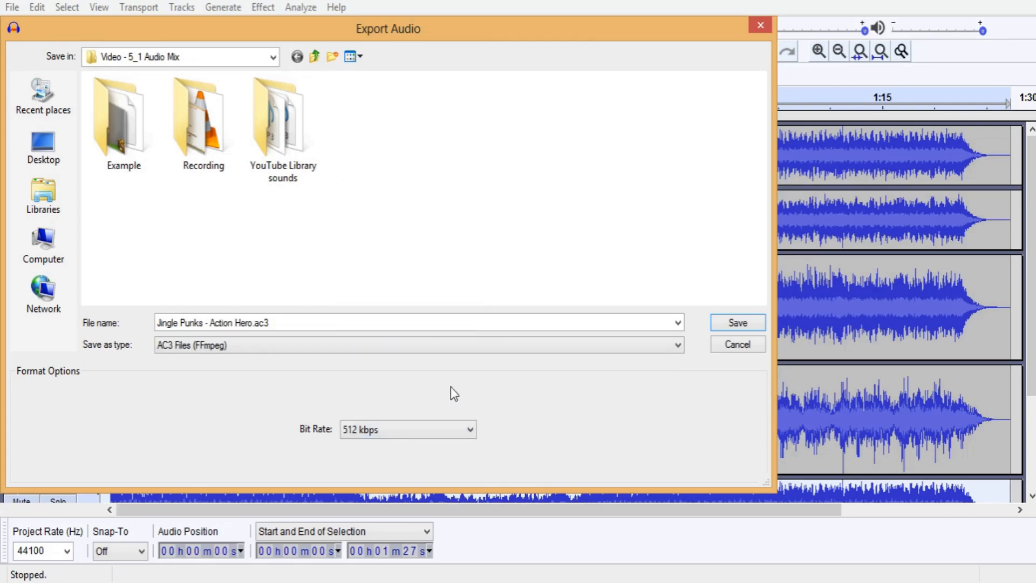
pyautogui.click(738, 323)
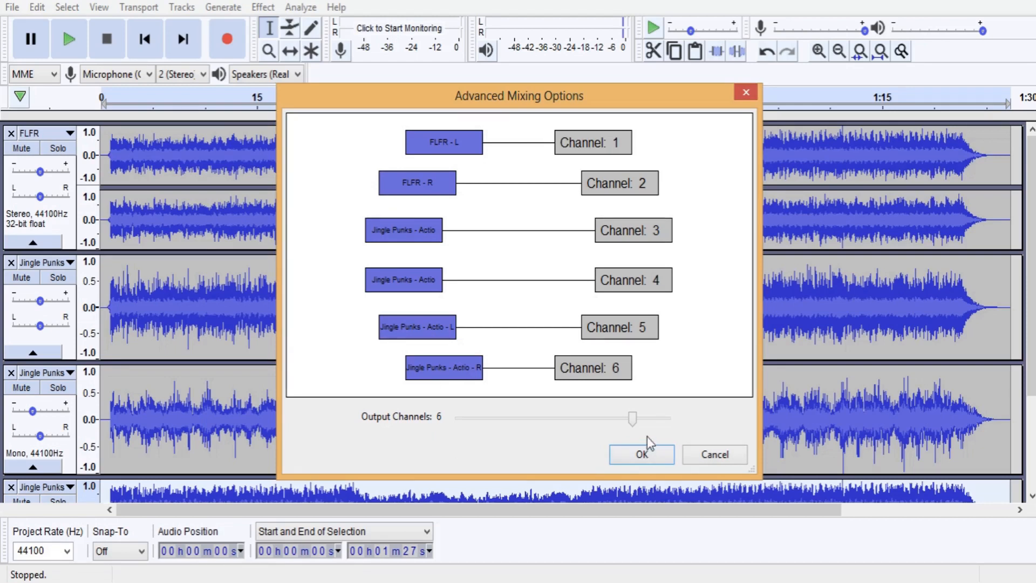
# Step: Try 7 output channels in the mixing options, set them back to 6 with tracks mapped to channels 1–6, and run the export
pyautogui.click(647, 419)
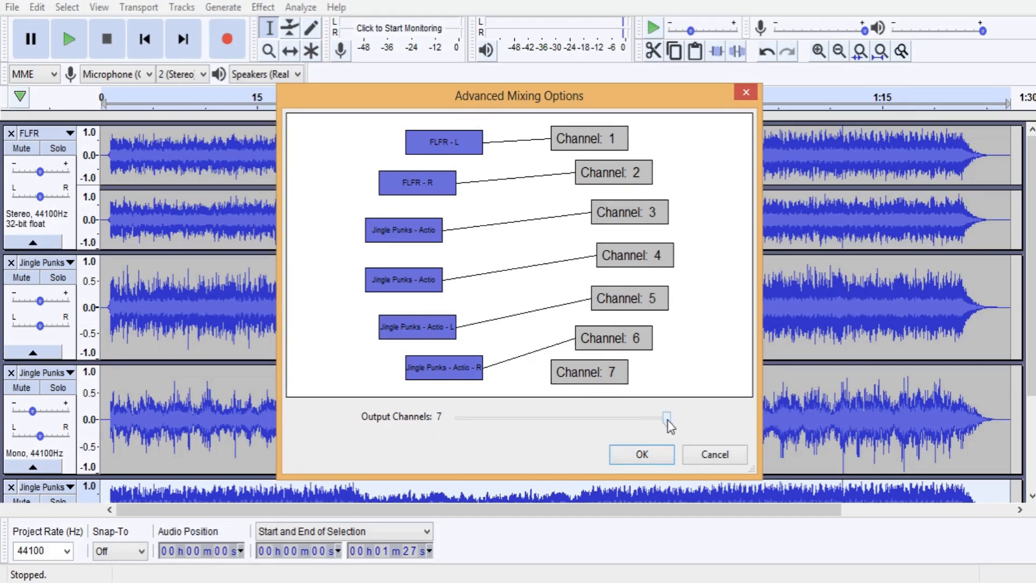
pyautogui.moveTo(671, 419); pyautogui.dragTo(636, 433)
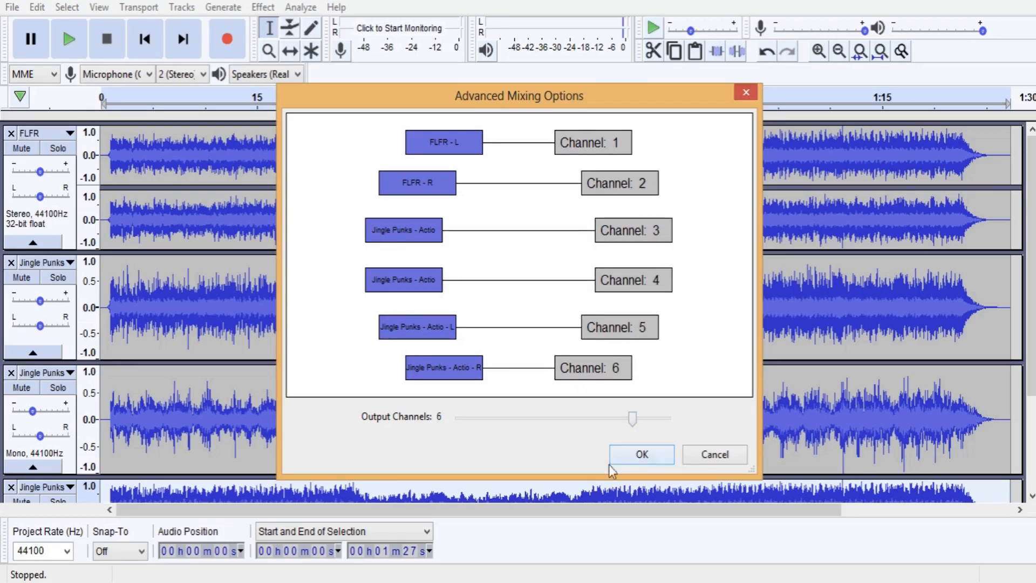
pyautogui.click(641, 456)
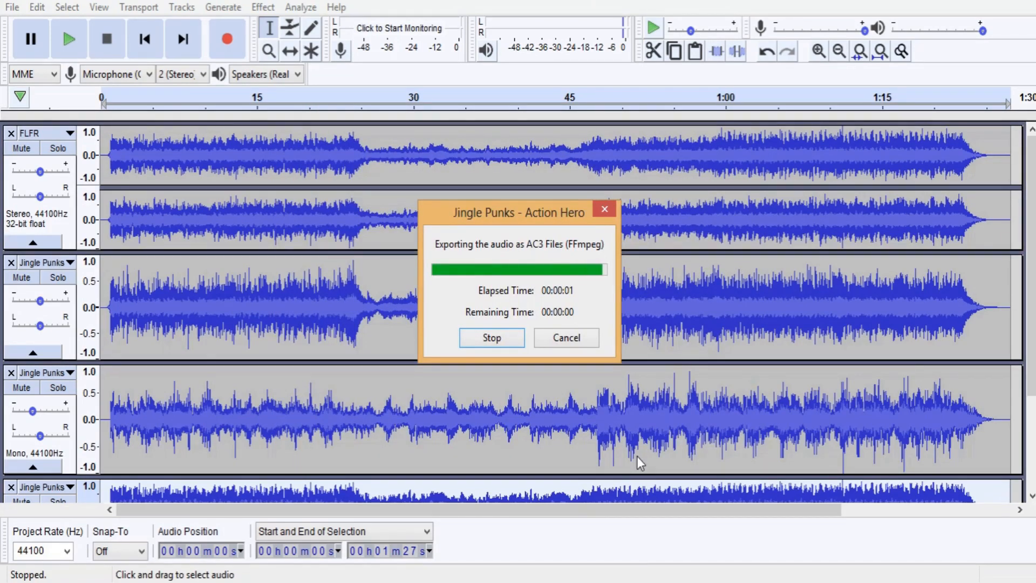
pyautogui.scroll(-3, 494, 389)
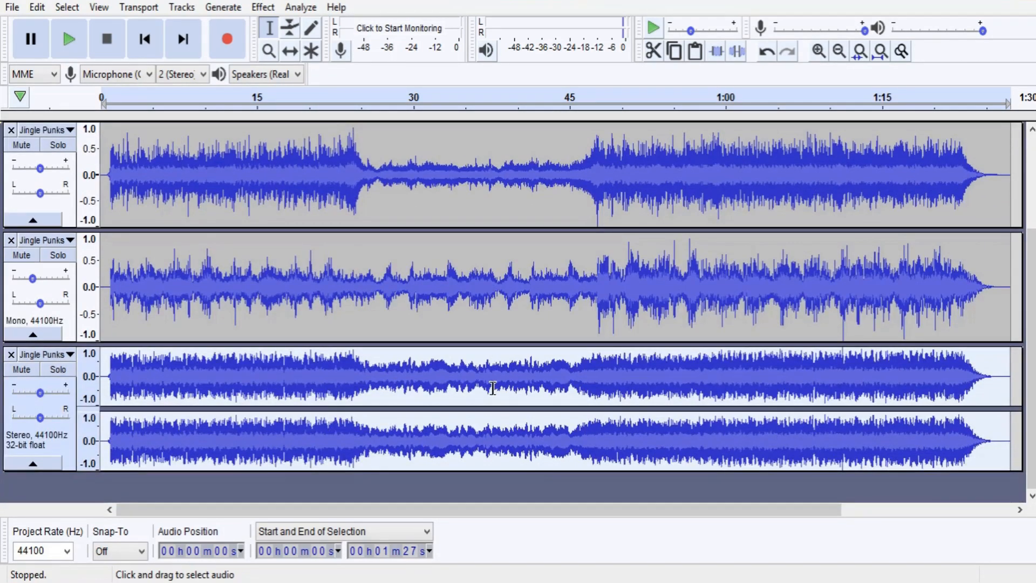